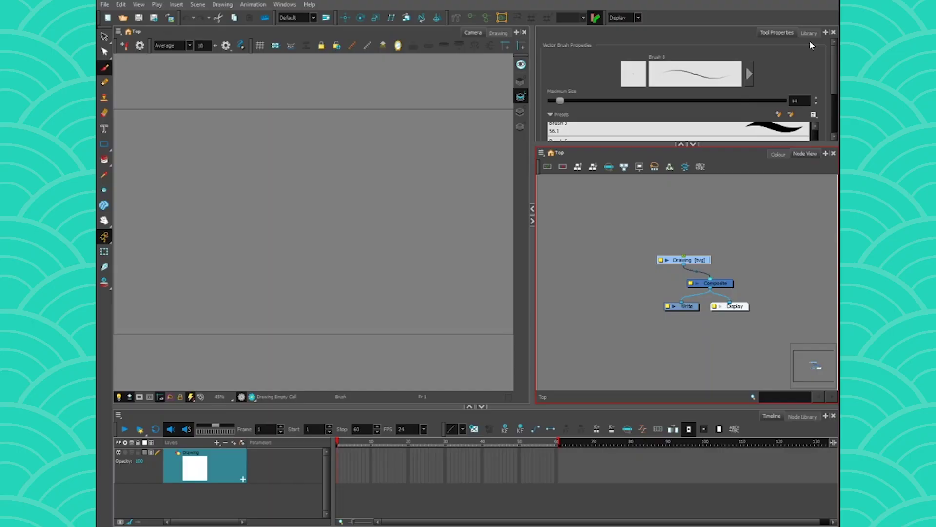
- Add a Guides view alongside the Tool Properties and Library views
left_click(826, 33)
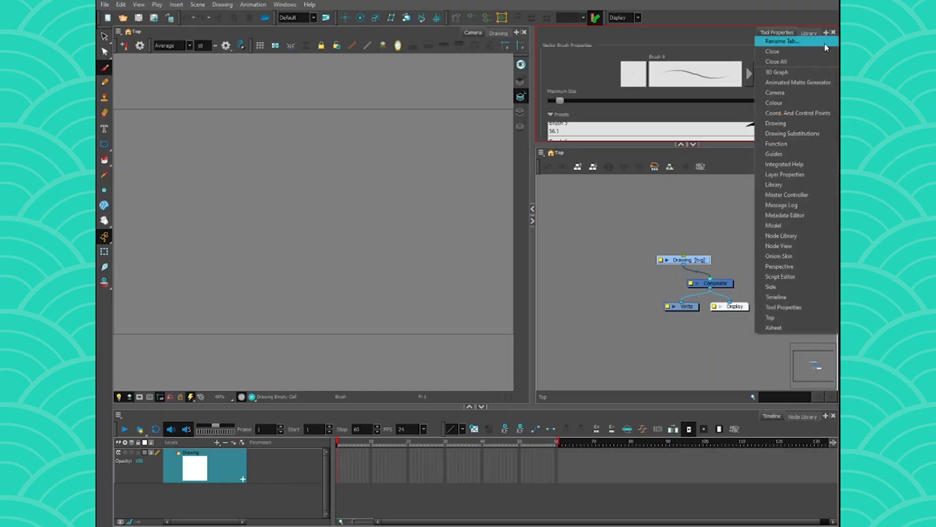
left_click(774, 154)
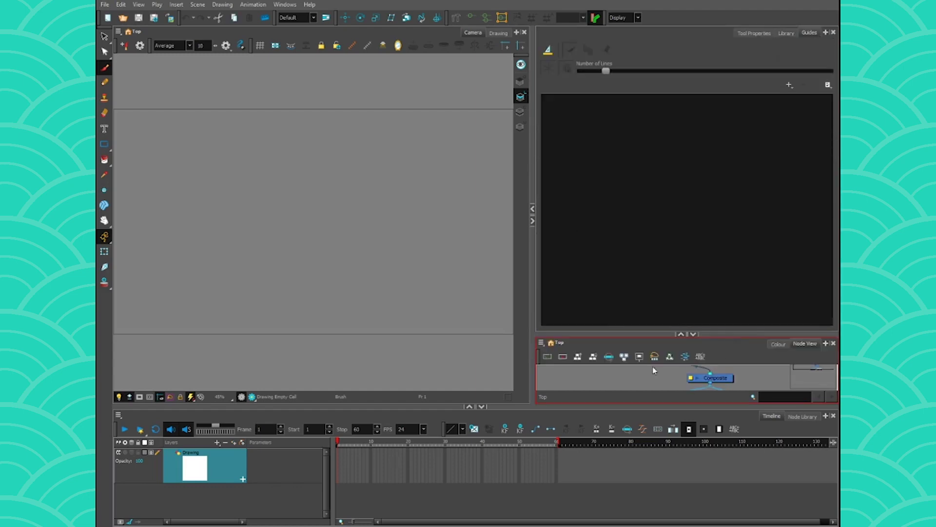
left_click(826, 32)
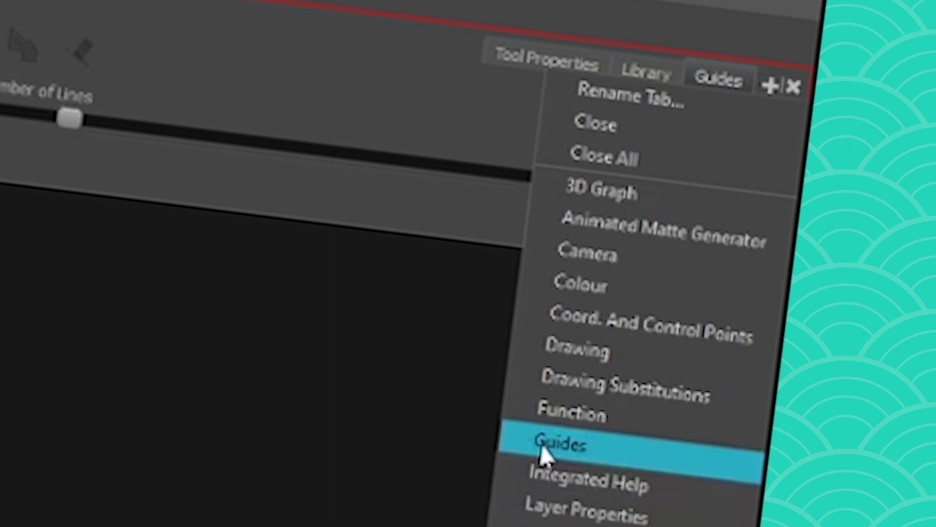
left_click(335, 79)
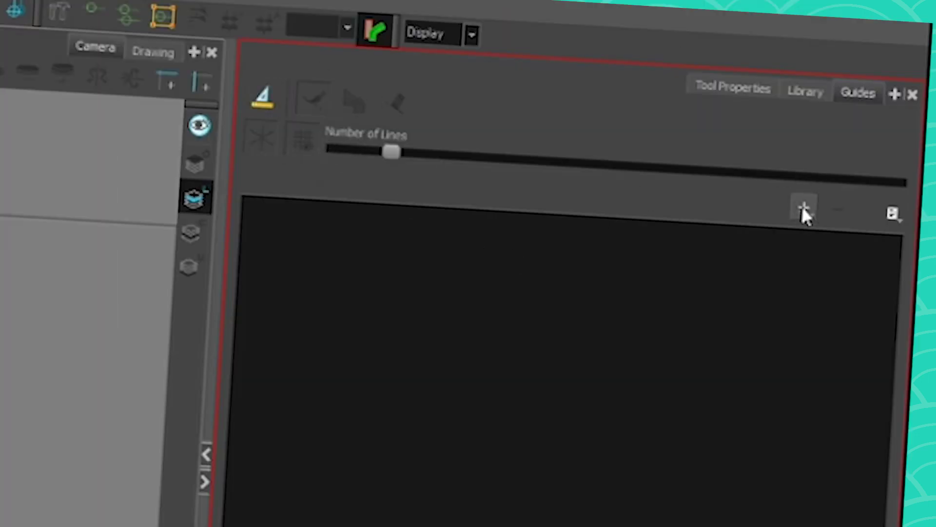
- Create a 3-Point Perspective (Bird's-Eye View) guide and select it in the guide list
left_click(804, 209)
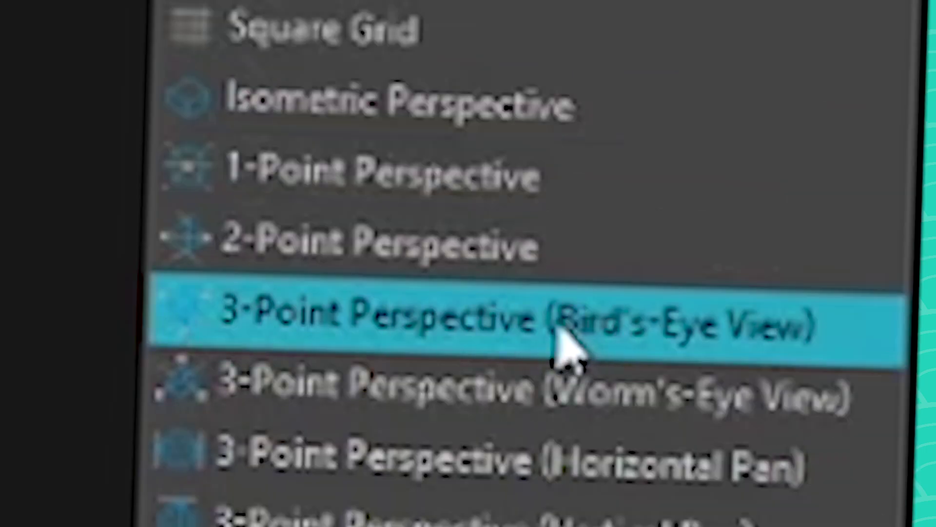
left_click(790, 358)
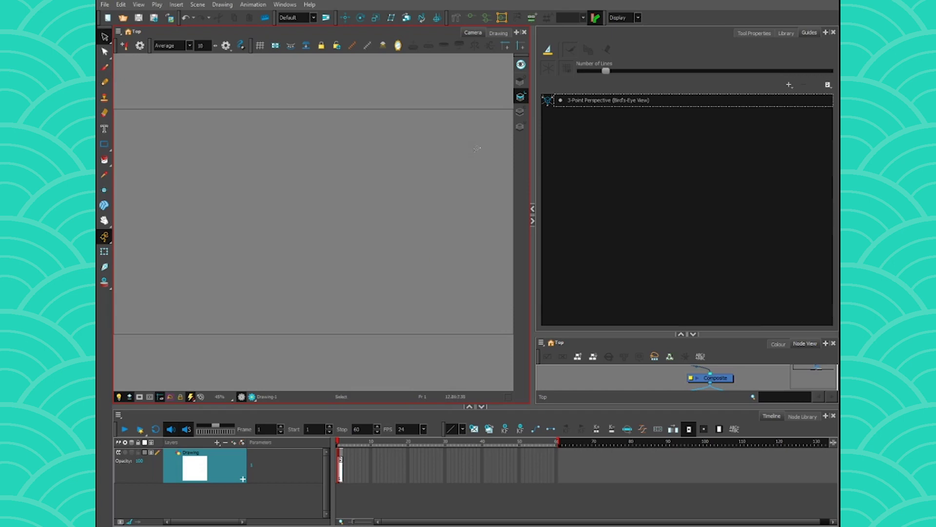
left_click(559, 100)
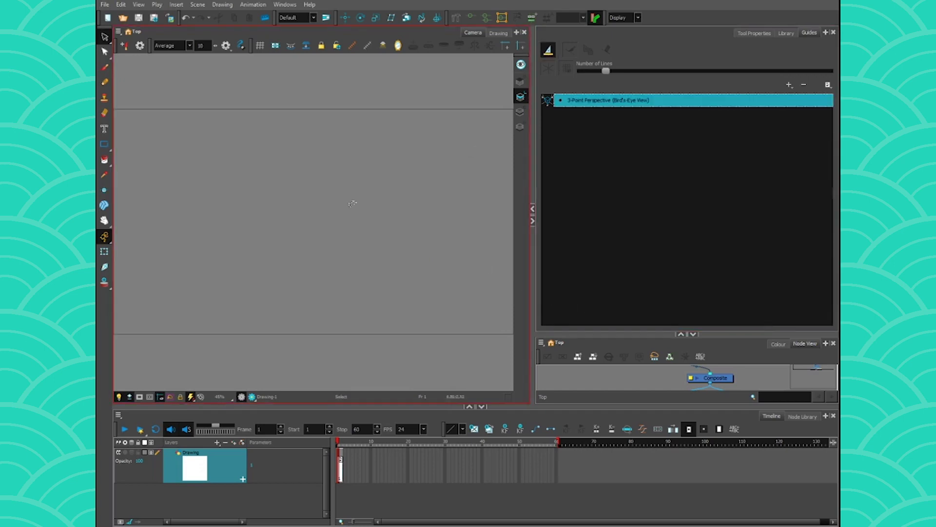
- Check the guide with the Pencil, Eraser and Transform tools, ending with the Brush tool active and the bird's-eye guide selected
left_click(106, 68)
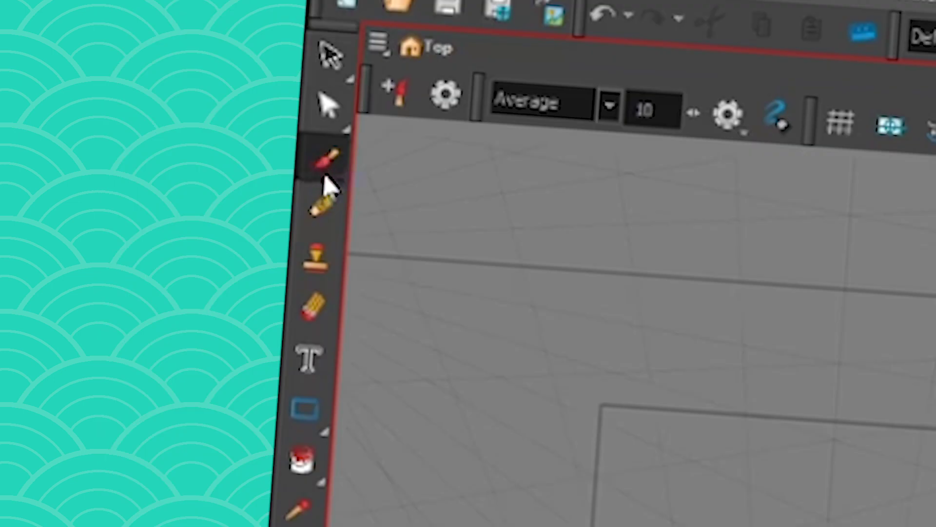
left_click(323, 204)
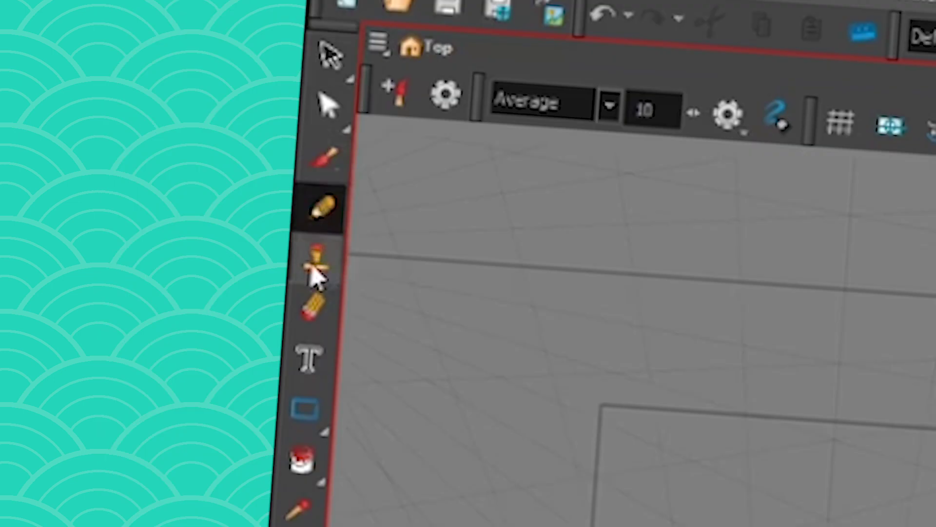
left_click(314, 309)
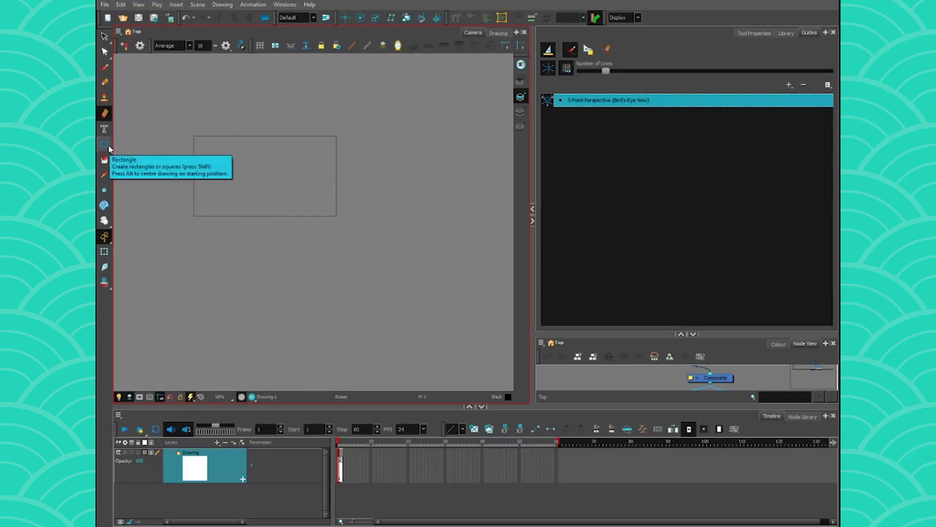
left_click(104, 236)
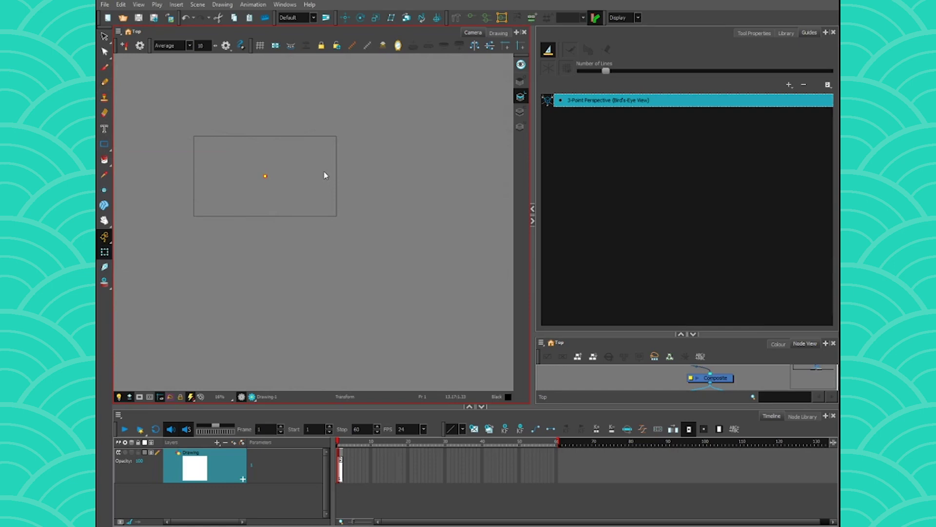
key("alt+b")
left_click(614, 100)
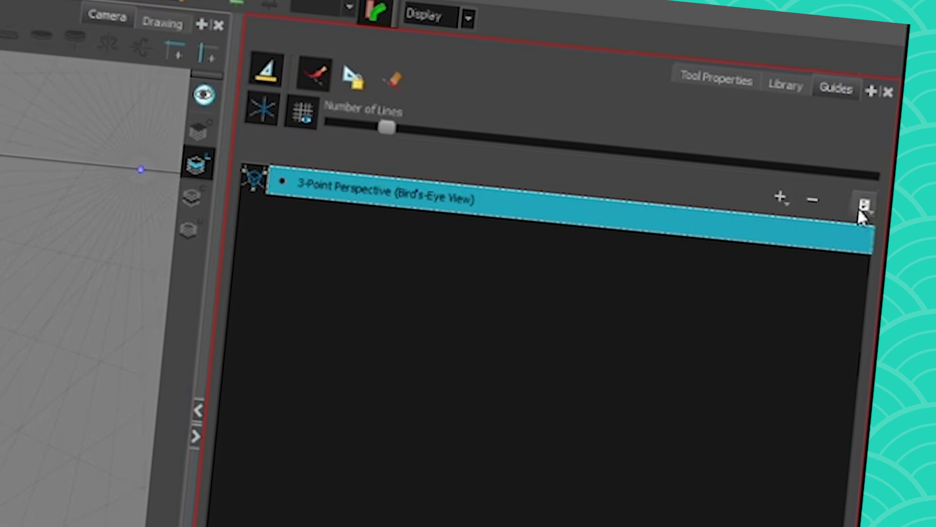
left_click(860, 209)
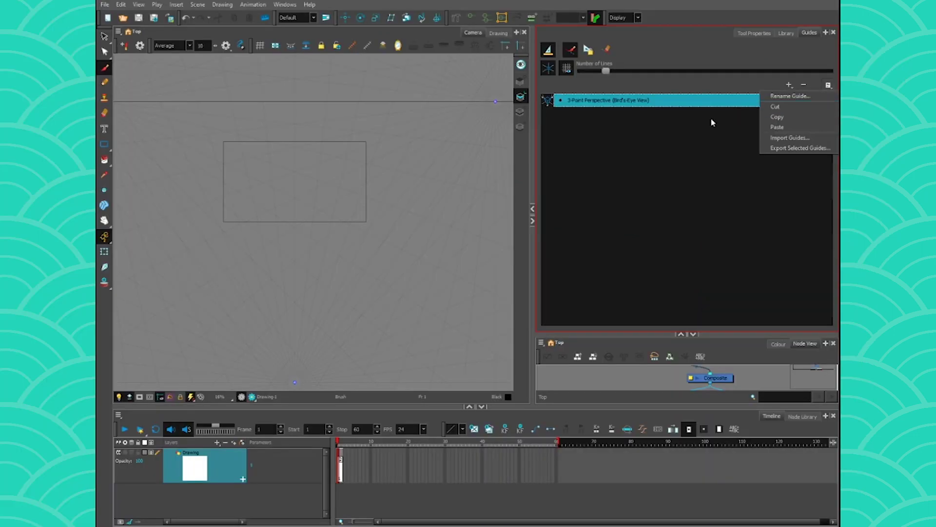
left_click(592, 254)
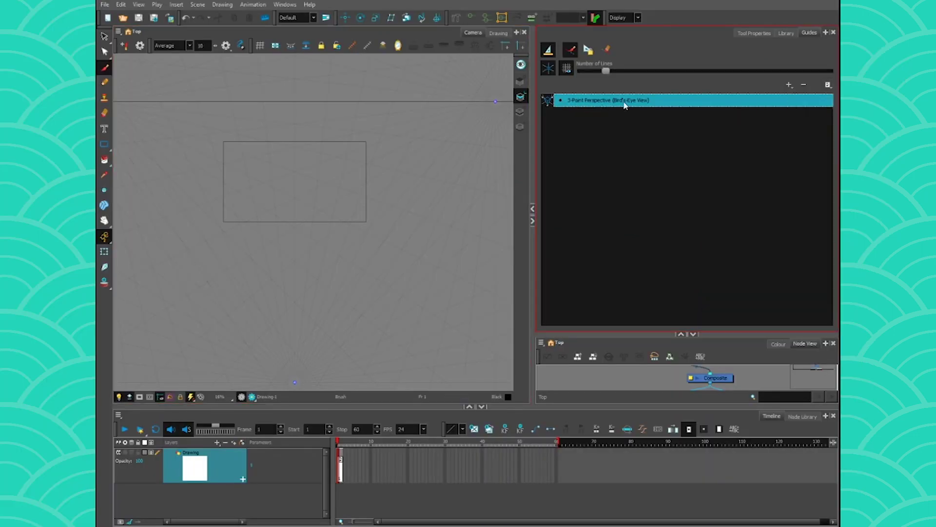
- Sketch the front tower with its window lines and the bushy outlines on both sides of it, following the perspective guide
left_click_drag(223, 282, 266, 281)
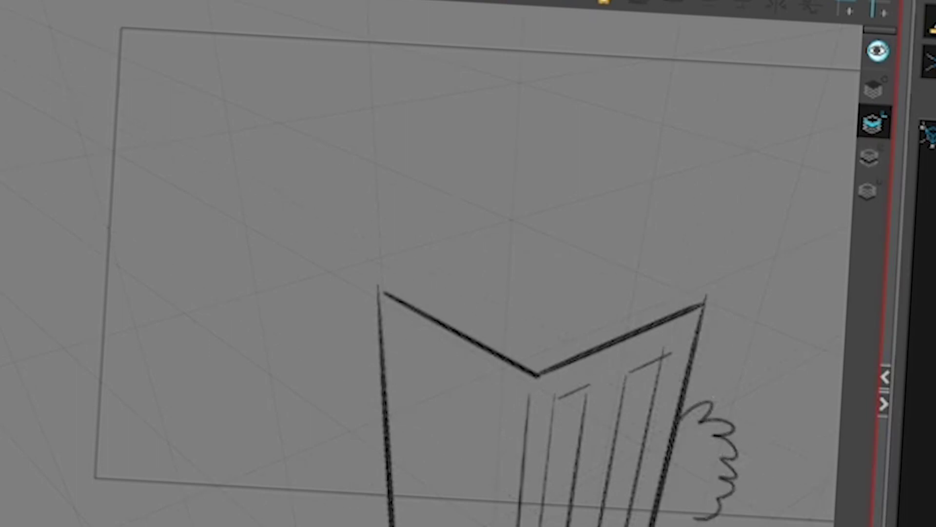
mouse_move(713, 408)
left_mouse_down()
mouse_move(749, 371)
mouse_move(822, 426)
mouse_move(795, 517)
left_mouse_up()
left_click_drag(698, 341, 720, 386)
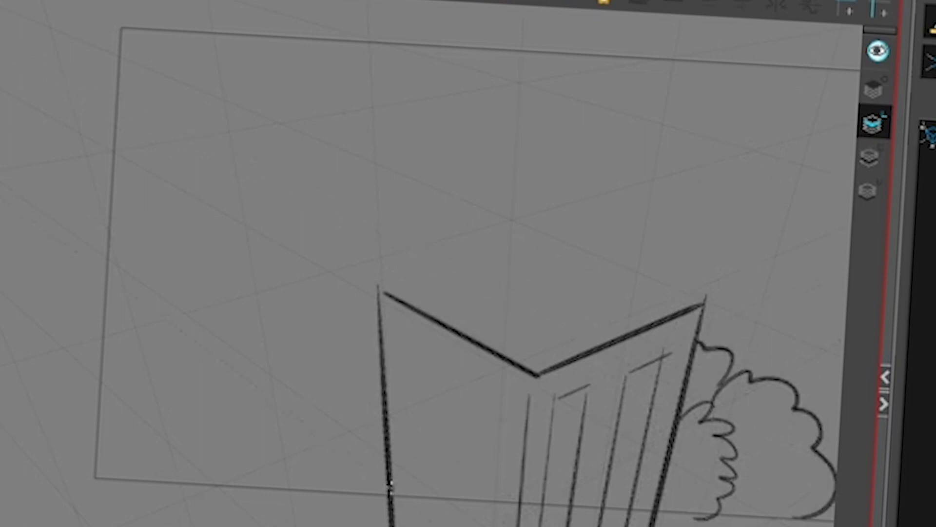
mouse_move(419, 512)
left_mouse_down()
mouse_move(309, 404)
mouse_move(215, 447)
mouse_move(244, 450)
mouse_move(188, 484)
left_mouse_up()
left_click_drag(195, 524, 38, 384)
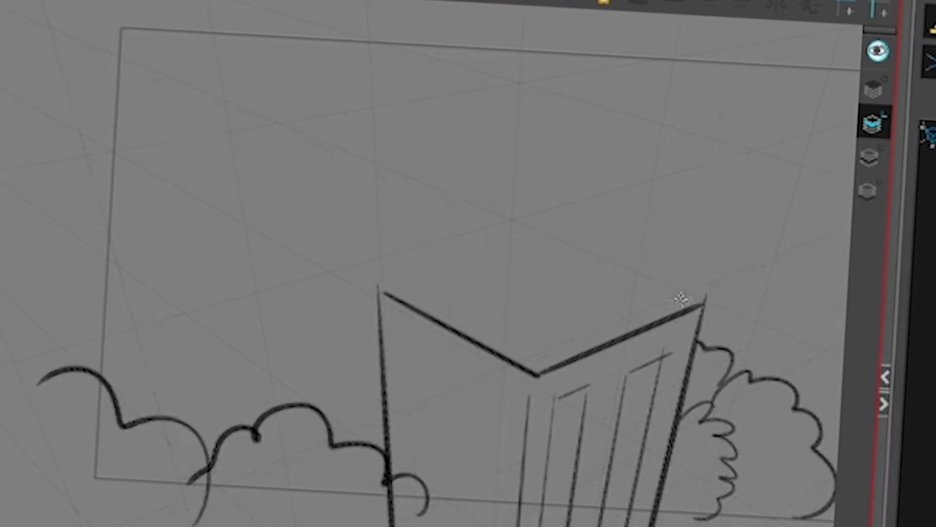
- Close the front tower's roof with its two back edges and outline the stepped roof of a second building behind it
left_click_drag(702, 302, 544, 233)
left_click_drag(385, 292, 548, 239)
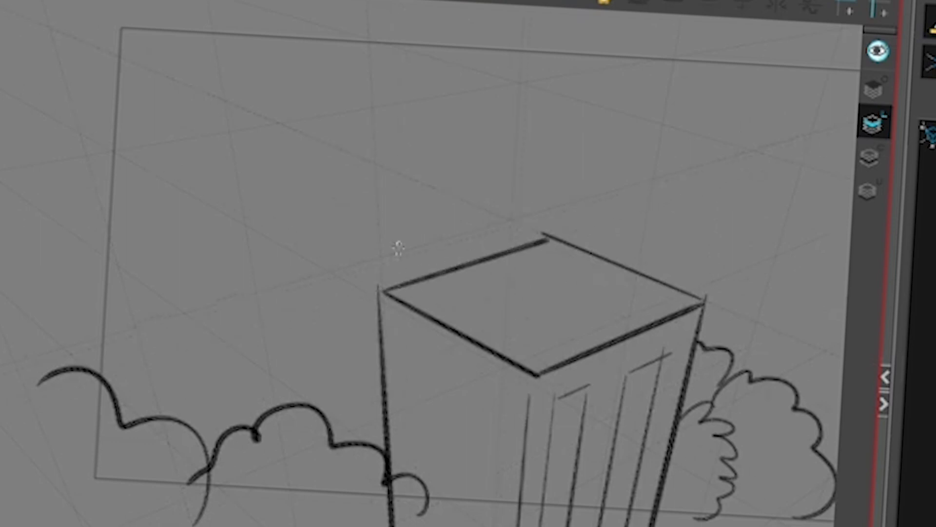
mouse_move(180, 180)
left_mouse_down()
mouse_move(346, 267)
mouse_move(474, 231)
mouse_move(336, 168)
mouse_move(477, 143)
mouse_move(168, 101)
mouse_move(102, 103)
left_mouse_up()
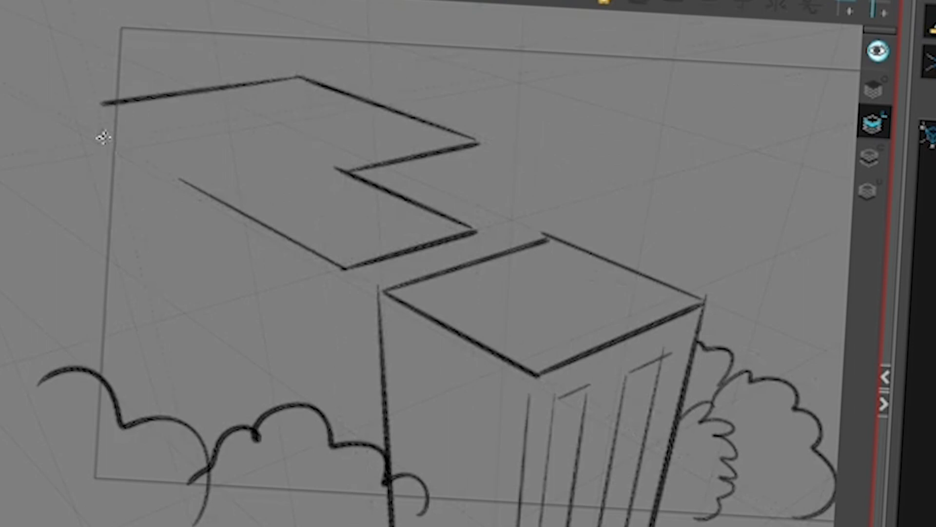
left_click_drag(106, 140, 192, 184)
- Draw the second building's vertical edges and short stepped wall lines below its roof, undoing the misplaced long edge
left_click_drag(346, 276, 361, 439)
left_click_drag(471, 143, 466, 281)
key("ctrl+z")
key("ctrl+z")
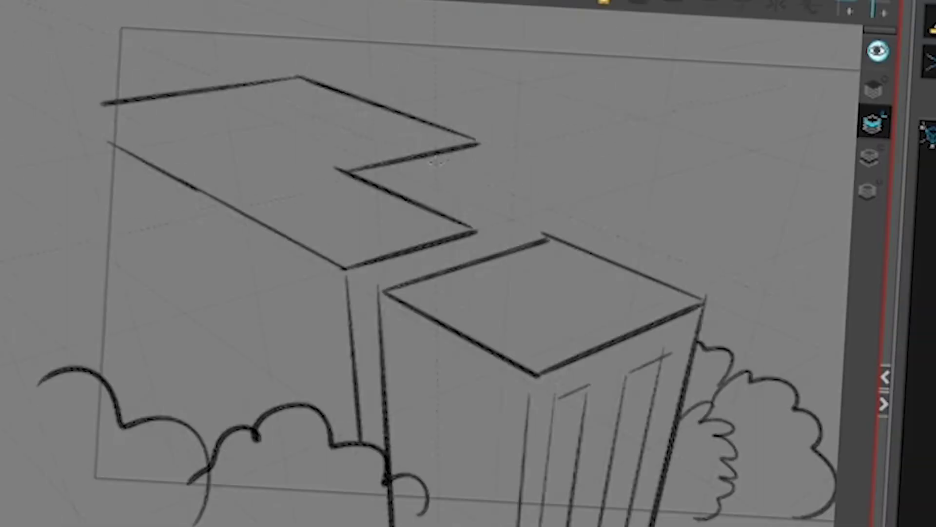
mouse_move(565, 122)
left_mouse_down()
mouse_move(490, 258)
mouse_move(729, 183)
mouse_move(788, 78)
left_mouse_up()
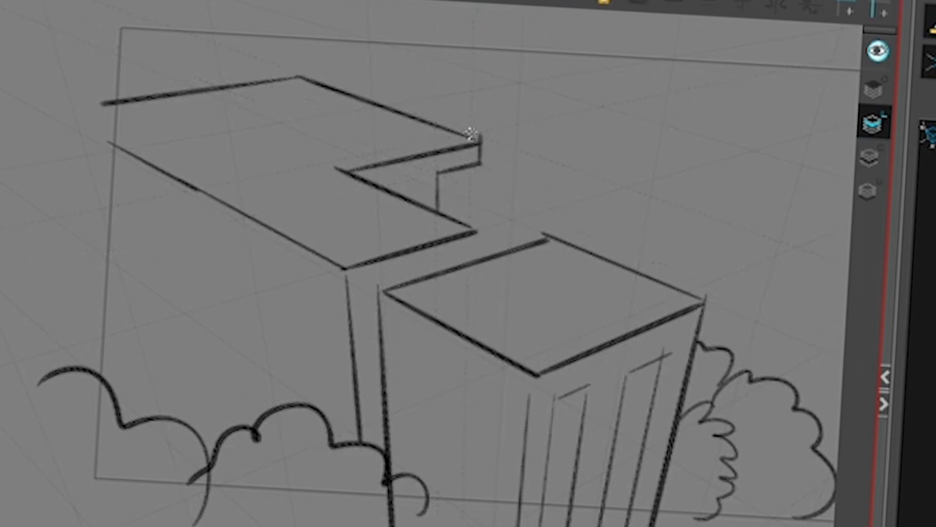
left_click_drag(474, 233, 473, 268)
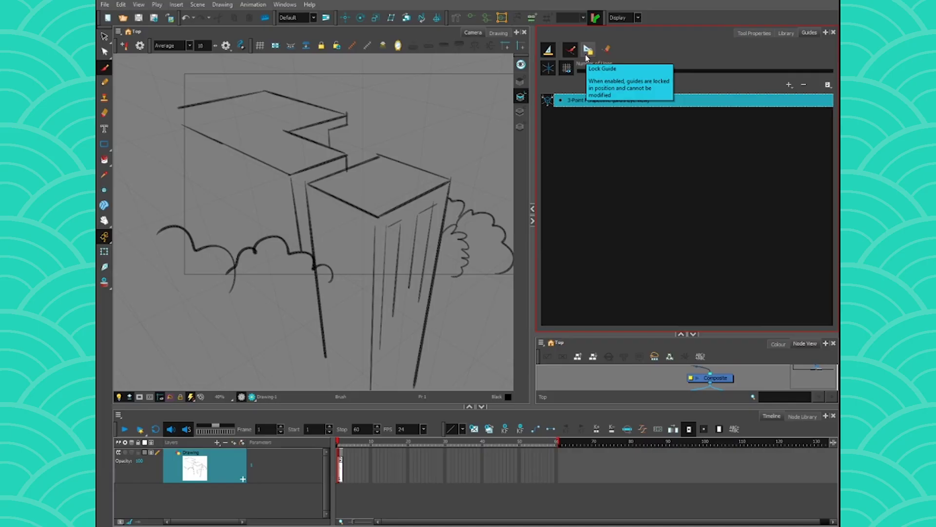
- Try drawing across the guide's left vanishing point and undo the resulting shift of that point
scroll(386, 112, "down", 5)
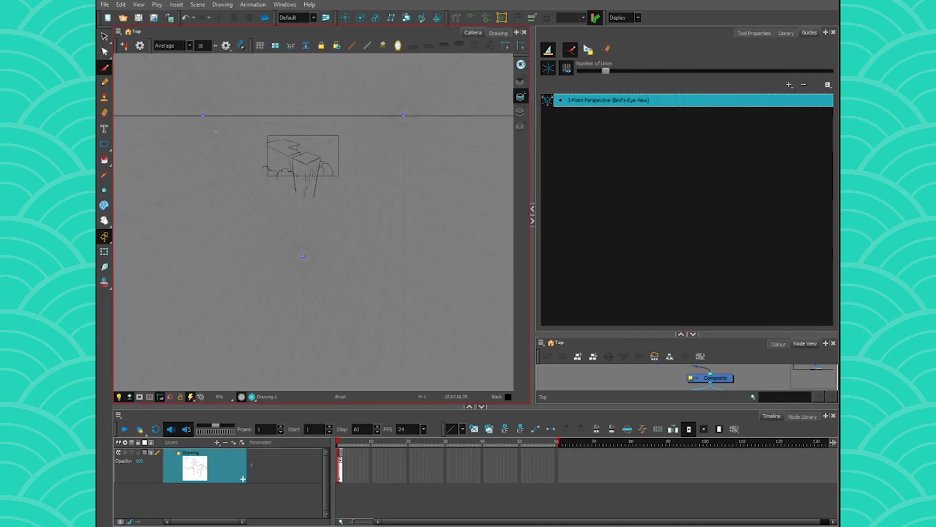
mouse_move(237, 142)
left_mouse_down()
mouse_move(180, 97)
mouse_move(254, 207)
mouse_move(271, 254)
left_mouse_up()
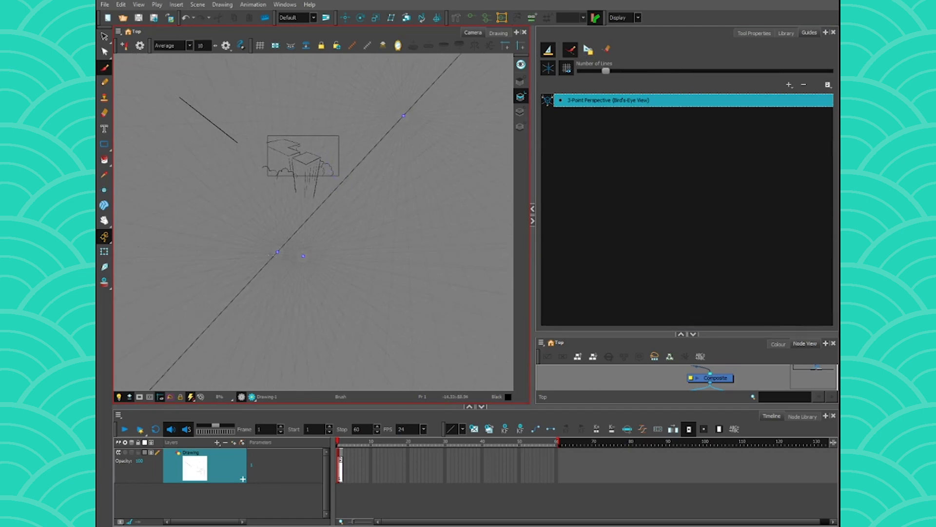
key("ctrl+z")
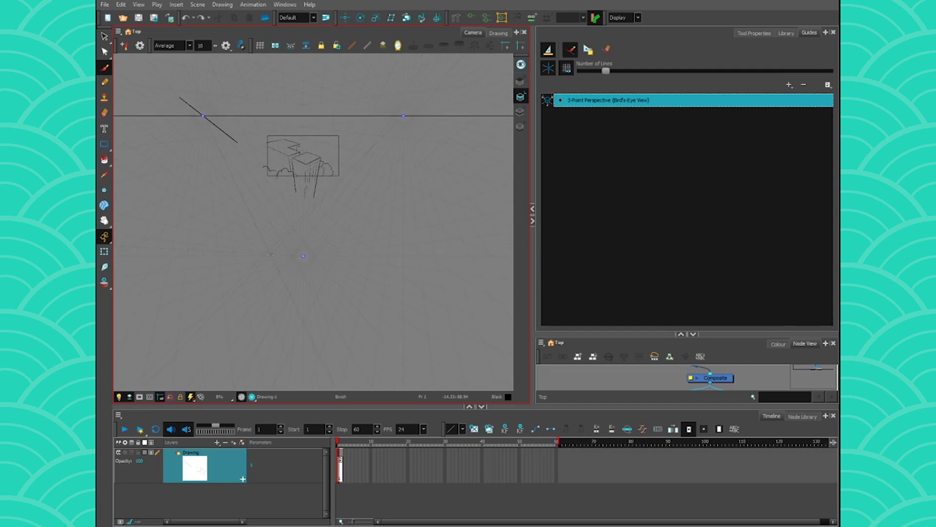
- Lock the guide, test it with strokes over the left vanishing point, and delete the test strokes
left_click(589, 50)
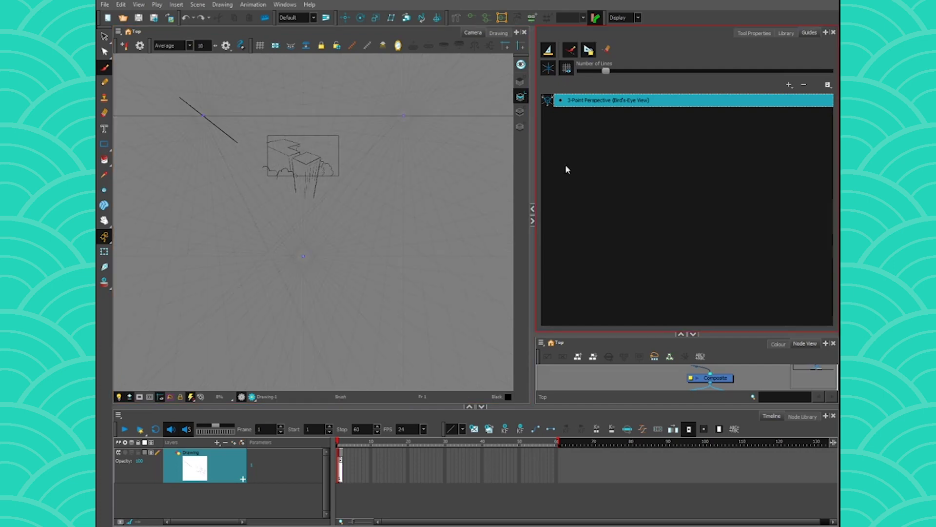
mouse_move(219, 141)
left_mouse_down()
mouse_move(198, 110)
mouse_move(225, 142)
left_mouse_up()
left_click_drag(188, 102, 224, 137)
mouse_move(219, 131)
left_mouse_down()
mouse_move(187, 100)
mouse_move(190, 154)
left_mouse_up()
left_click(104, 37)
key("Delete")
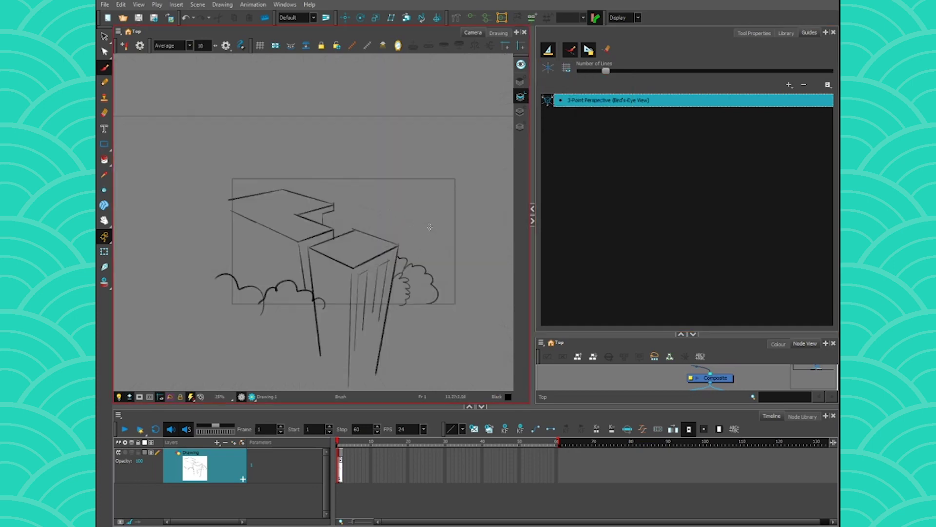
- Draw the top edge of a third building at the right of the frame, toggling the guide's reference lines
left_click_drag(379, 205, 441, 220)
left_click(565, 70)
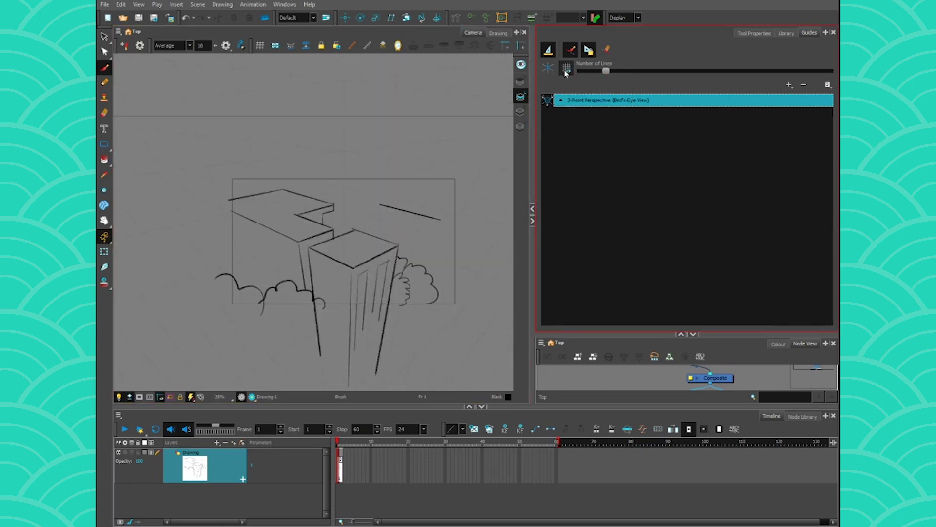
mouse_move(338, 195)
left_mouse_down()
mouse_move(397, 211)
mouse_move(378, 240)
left_mouse_up()
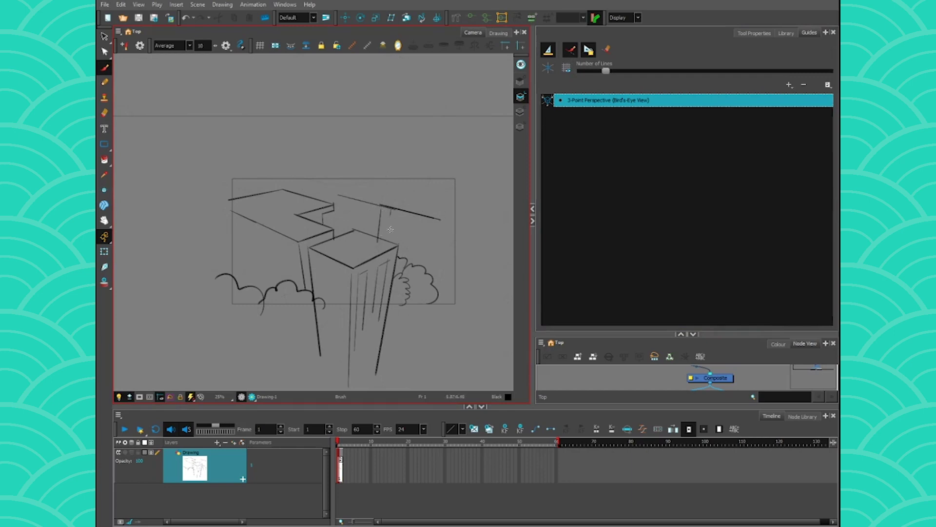
- Draw the third building's vertical edges and facade lines down from its top edge
left_click_drag(389, 208, 385, 242)
mouse_move(412, 215)
left_mouse_down()
mouse_move(405, 258)
mouse_move(418, 265)
left_mouse_up()
left_click_drag(440, 221, 425, 281)
left_click_drag(460, 240, 441, 293)
left_click_drag(366, 204, 365, 236)
left_click_drag(346, 198, 346, 239)
left_click_drag(340, 196, 341, 229)
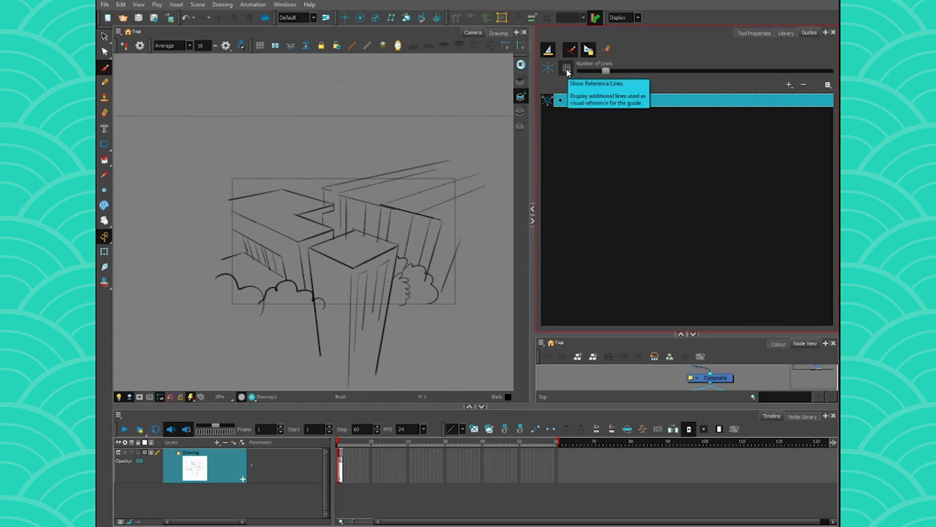
- Increase the guide's number of lines to form a dense grid and go to the empty frame 3
left_click_drag(609, 72, 708, 72)
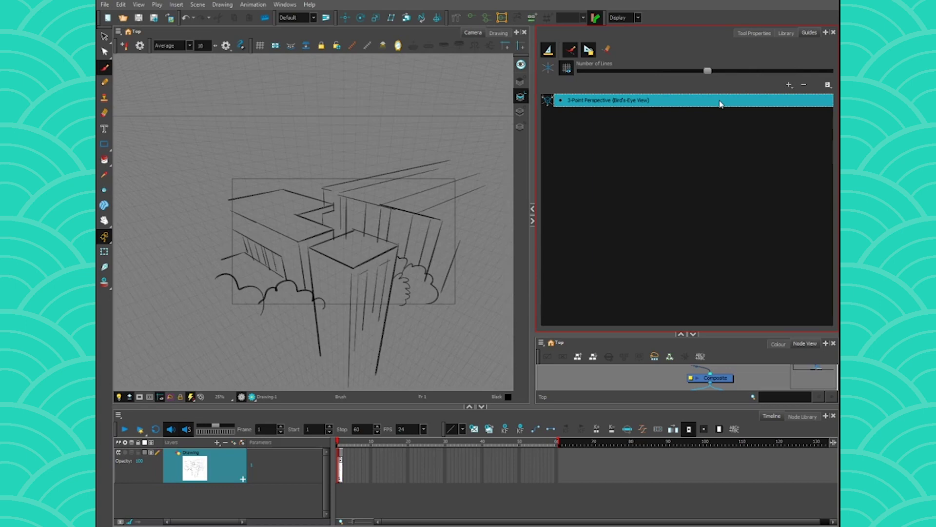
left_click(345, 455)
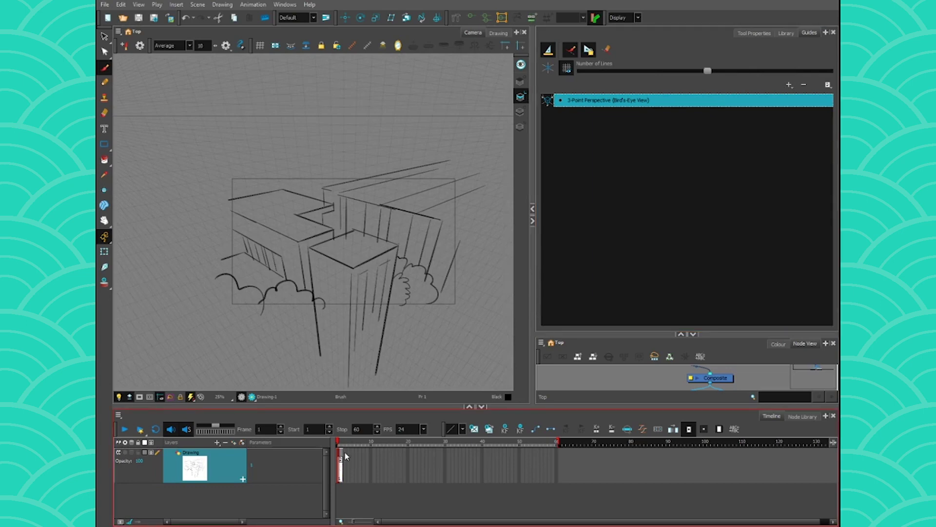
left_click(345, 456)
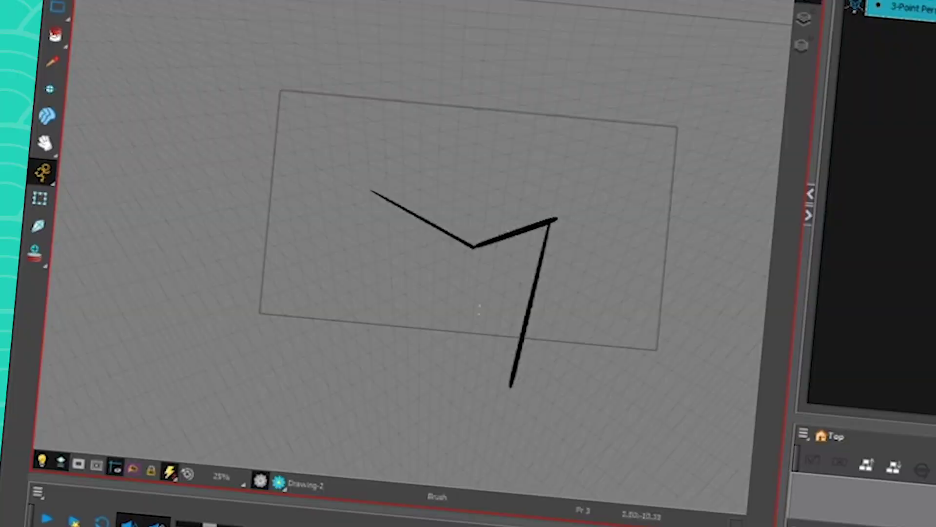
- Draw a new tower in perspective on frame 3, with its vertical edges and the back edges of its roof
left_click_drag(393, 237, 378, 333)
left_click_drag(348, 256, 346, 325)
left_click_drag(306, 341, 288, 230)
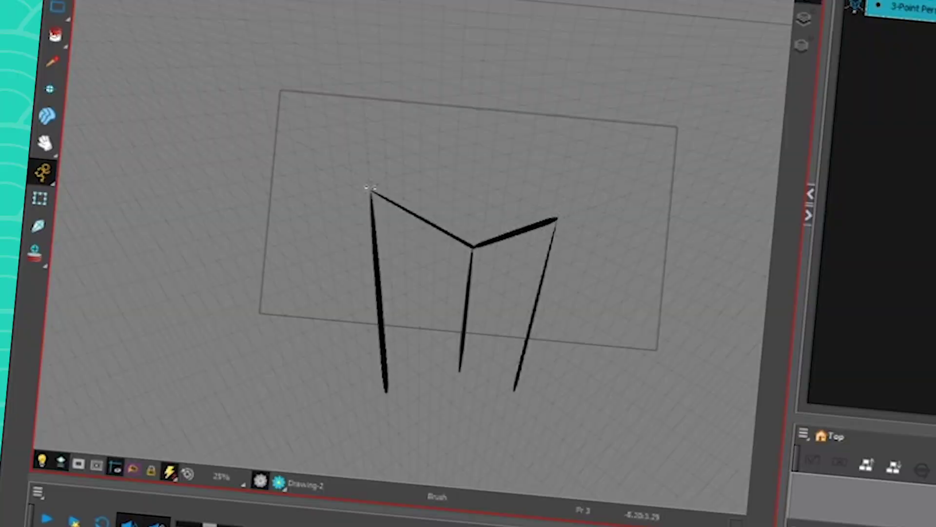
left_click_drag(371, 191, 468, 170)
mouse_move(469, 168)
left_mouse_down()
mouse_move(556, 218)
mouse_move(509, 414)
left_mouse_up()
- Draw a recessed rectangular opening in the tower's roof, with short vertical and long slanted lines on its inner walls
key("2")
mouse_move(541, 212)
left_mouse_down()
mouse_move(508, 138)
mouse_move(545, 210)
left_mouse_up()
mouse_move(507, 142)
left_mouse_down()
mouse_move(606, 191)
mouse_move(489, 180)
left_mouse_up()
left_click_drag(474, 151, 475, 175)
mouse_move(460, 154)
left_mouse_down()
mouse_move(460, 169)
mouse_move(593, 192)
left_mouse_up()
left_click_drag(509, 167, 579, 197)
left_click_drag(506, 179, 569, 202)
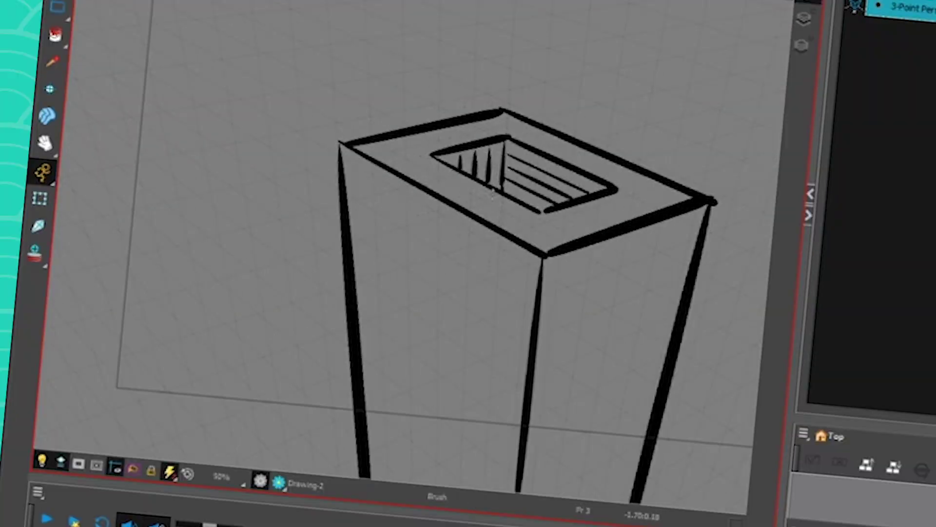
- Redraw the tower's left vertical edge shorter and draw the base lines of a lower adjoining block outward from its foot
left_click_drag(362, 298, 370, 429)
left_click_drag(349, 296, 359, 429)
left_click_drag(358, 359, 366, 479)
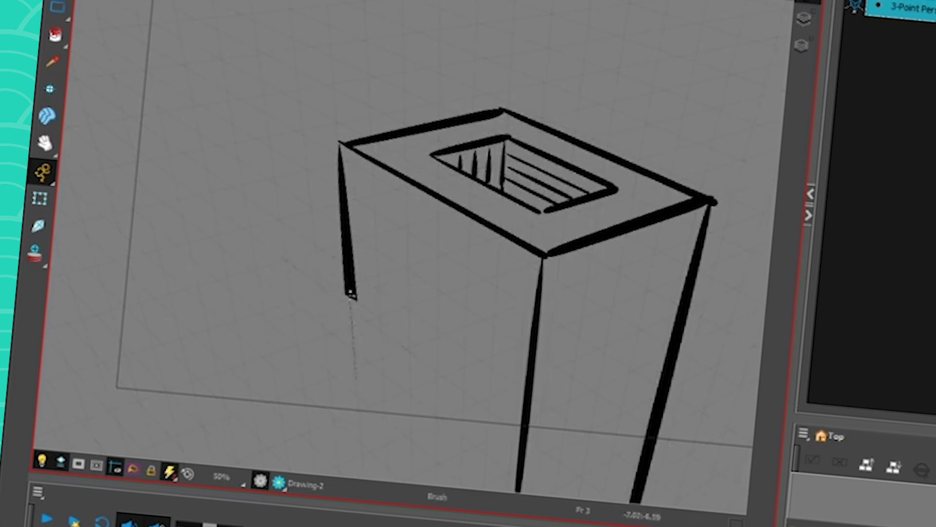
left_click_drag(352, 295, 255, 227)
left_click_drag(250, 234, 63, 280)
left_click_drag(352, 296, 624, 502)
left_click_drag(458, 390, 254, 235)
- Draw the lower block's roof edges beside the tower, with a recessed opening and short vertical strokes on its inner wall
left_click_drag(273, 195, 266, 280)
mouse_move(331, 272)
left_mouse_down()
mouse_move(235, 212)
mouse_move(347, 191)
left_mouse_up()
mouse_move(388, 210)
left_mouse_down()
mouse_move(328, 180)
mouse_move(206, 206)
left_mouse_up()
left_click_drag(206, 207, 332, 287)
mouse_move(300, 203)
left_mouse_down()
mouse_move(303, 239)
mouse_move(282, 236)
left_mouse_up()
left_click_drag(326, 178, 141, 86)
left_click_drag(702, 456, 564, 468)
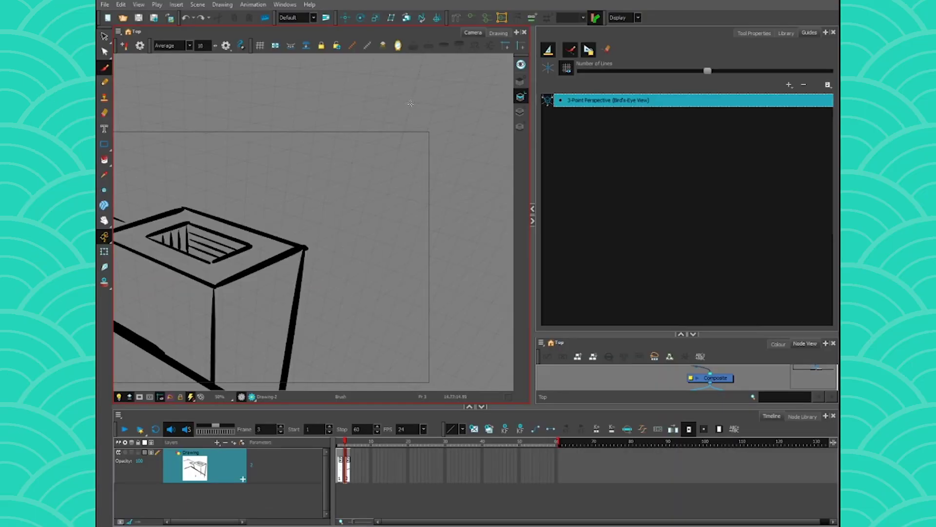
- Draw one long vertical-perspective line to the right of the tower and two parallel dashed lines beside it
left_click_drag(413, 101, 350, 339)
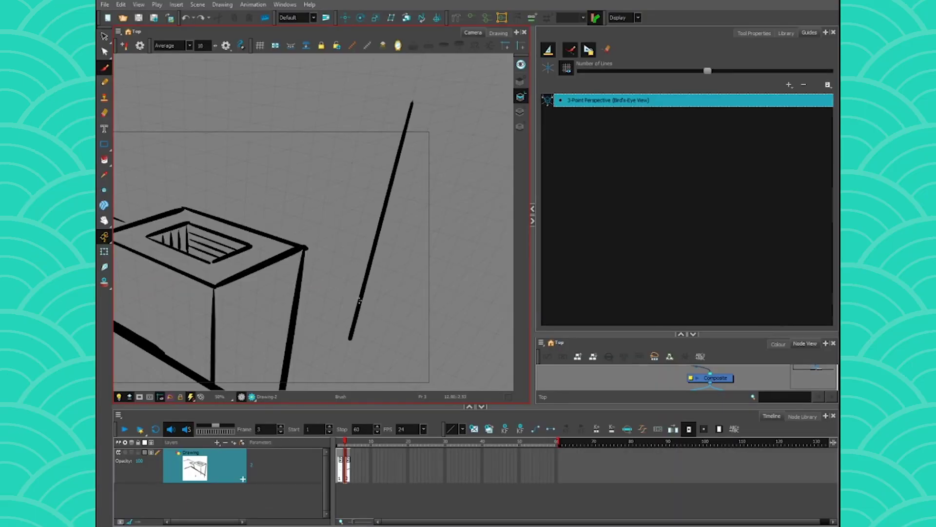
scroll(425, 152, "left", 2)
left_click_drag(448, 89, 441, 119)
left_click_drag(437, 140, 431, 168)
left_click_drag(425, 192, 380, 384)
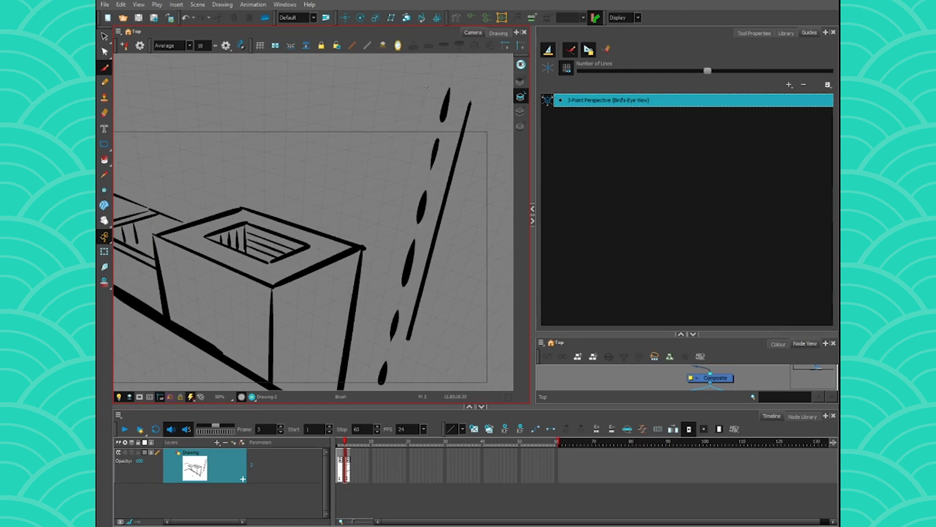
left_click_drag(426, 88, 416, 140)
left_click_drag(414, 151, 405, 191)
left_click_drag(401, 214, 381, 306)
left_click_drag(380, 323, 369, 371)
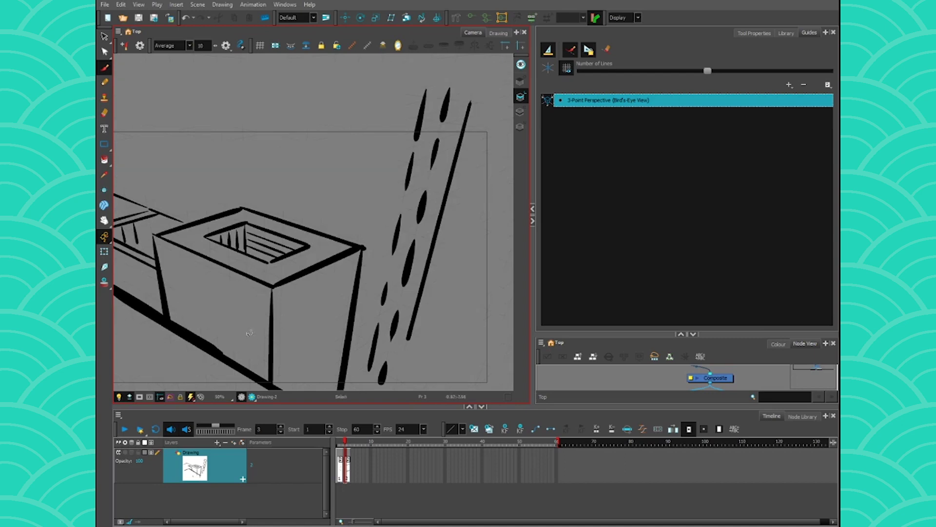
- Delete all the artwork on frame 3
scroll(250, 333, "down", 2)
key("alt+s")
scroll(278, 283, "down", 2)
key("ctrl+a")
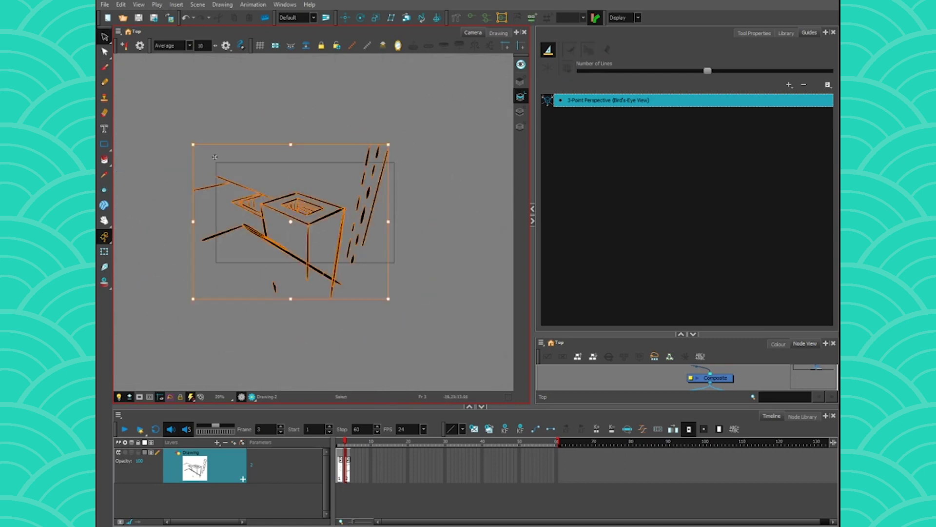
key("Delete")
- Add an Isometric Perspective guide and prepare the Brush for drawing along it
left_click(789, 85)
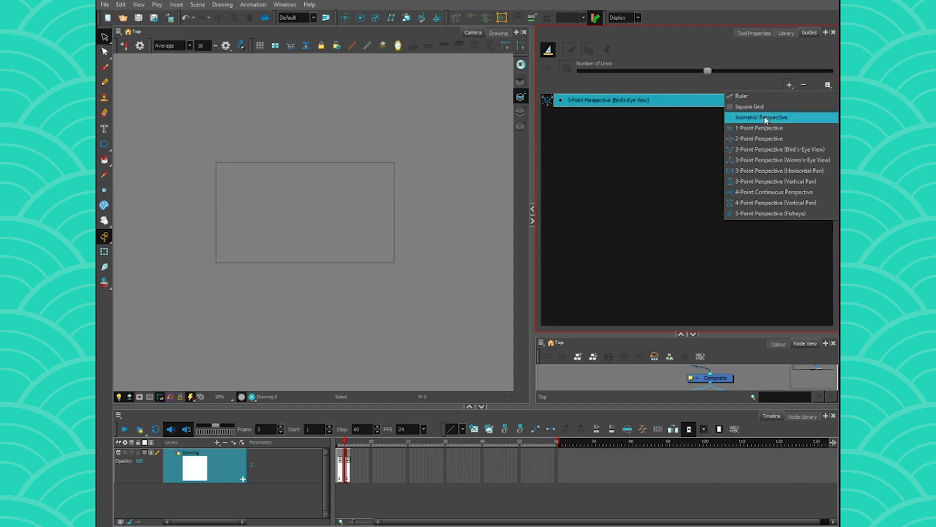
left_click(765, 118)
scroll(300, 215, "up", 2)
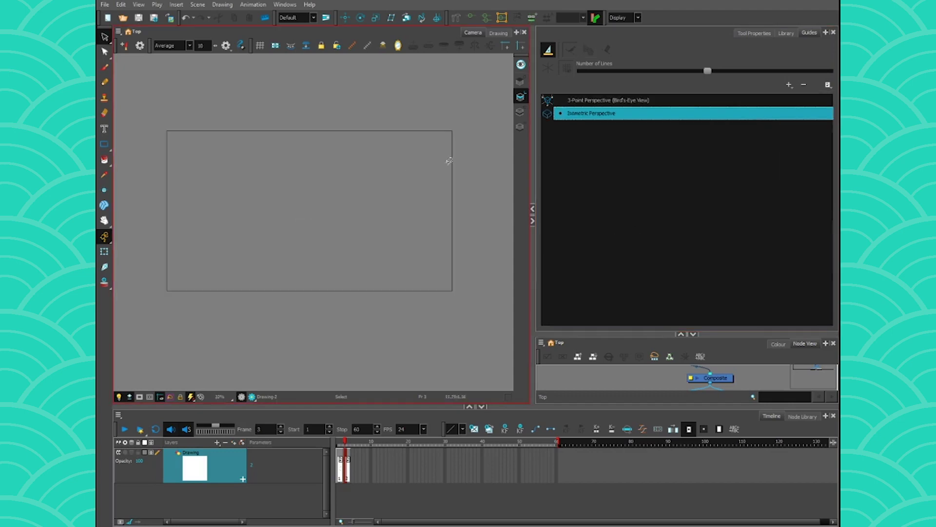
left_click(105, 68)
scroll(288, 246, "up", 2)
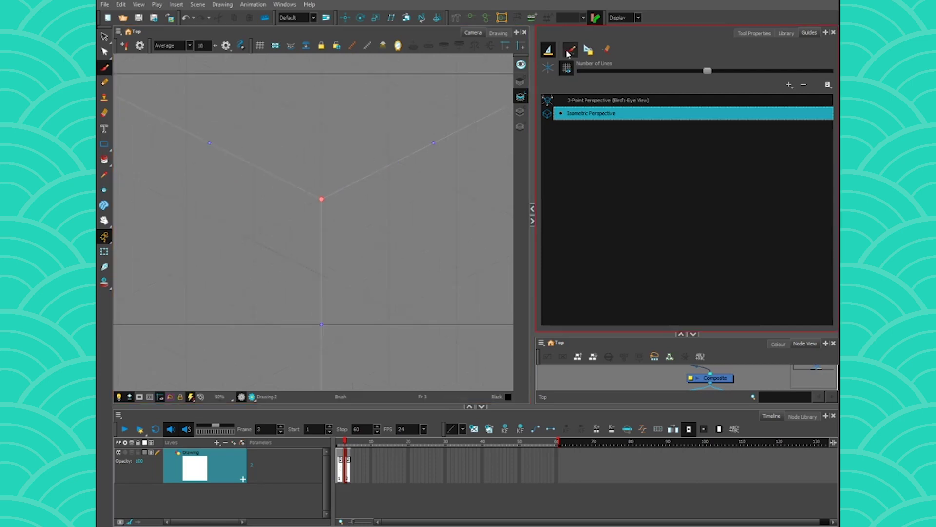
left_click(589, 50)
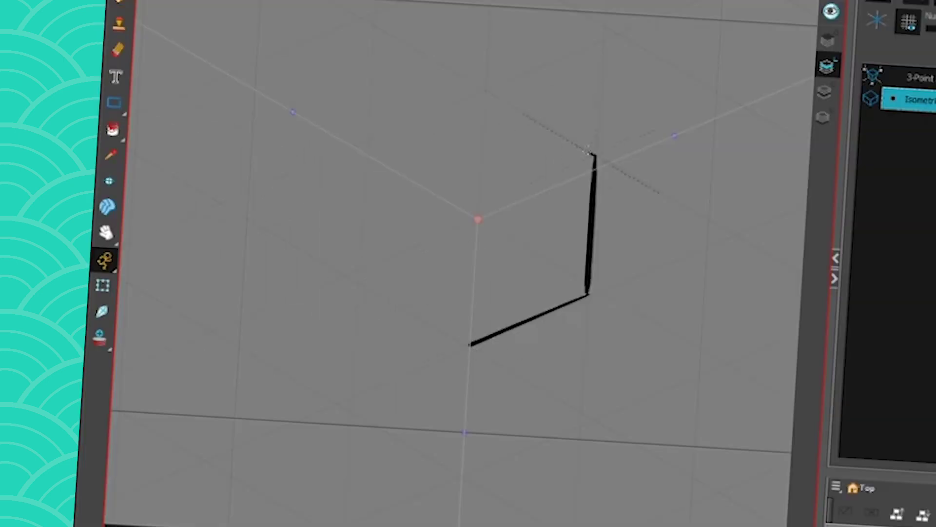
- Complete the hexagonal outline of an isometric room and draw the three inner edges meeting at the guide's centre
mouse_move(589, 152)
left_mouse_down()
mouse_move(482, 89)
mouse_move(363, 140)
left_mouse_up()
mouse_move(366, 142)
left_mouse_down()
mouse_move(359, 280)
mouse_move(469, 345)
left_mouse_up()
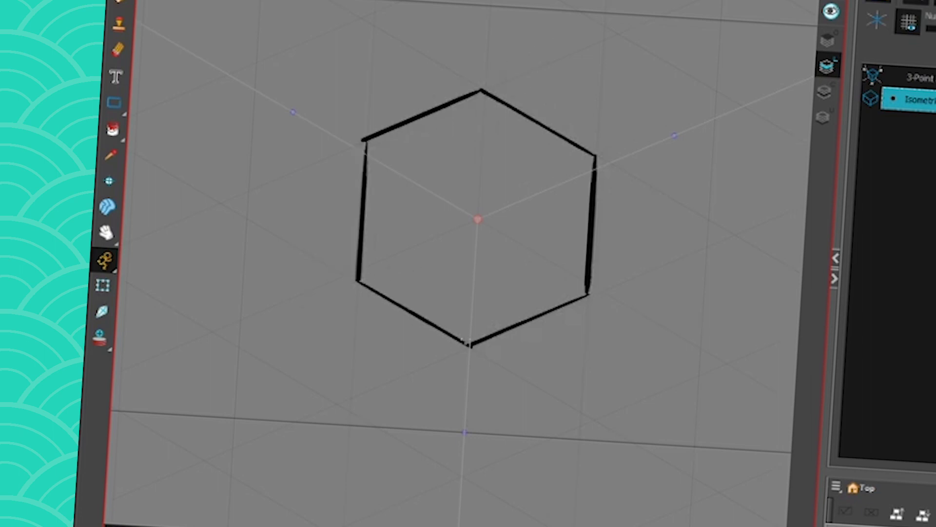
mouse_move(360, 276)
left_mouse_down()
mouse_move(477, 221)
mouse_move(589, 285)
left_mouse_up()
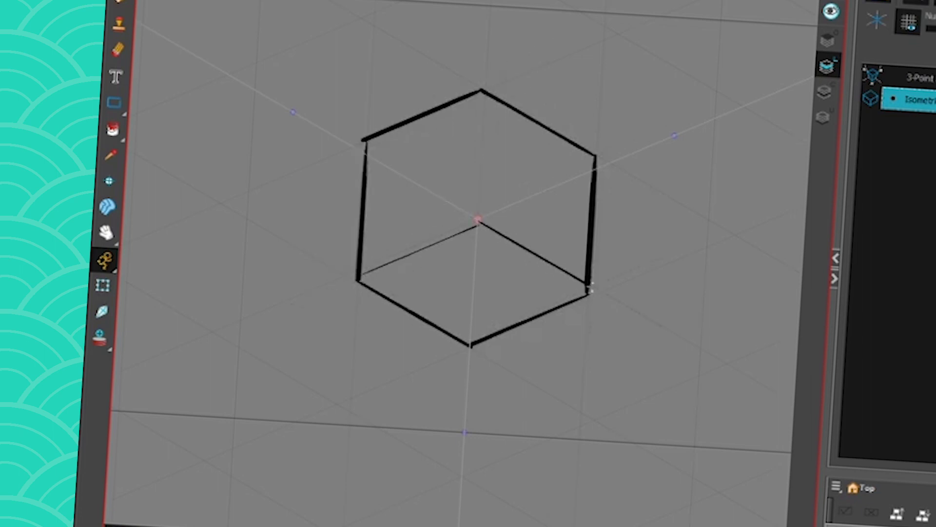
left_click_drag(478, 221, 484, 101)
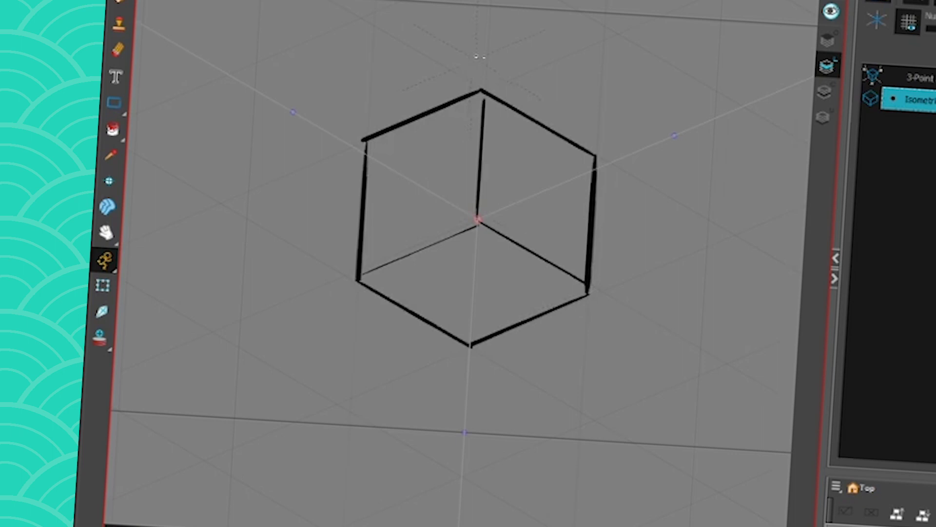
- Draw a tall box-shaped cabinet with a raised bottom panel against the room's right wall
scroll(491, 314, "up", 2)
mouse_move(605, 346)
left_mouse_down()
mouse_move(509, 387)
mouse_move(558, 419)
left_mouse_up()
mouse_move(508, 371)
left_mouse_down()
mouse_move(509, 388)
mouse_move(517, 245)
mouse_move(592, 288)
mouse_move(645, 264)
left_mouse_up()
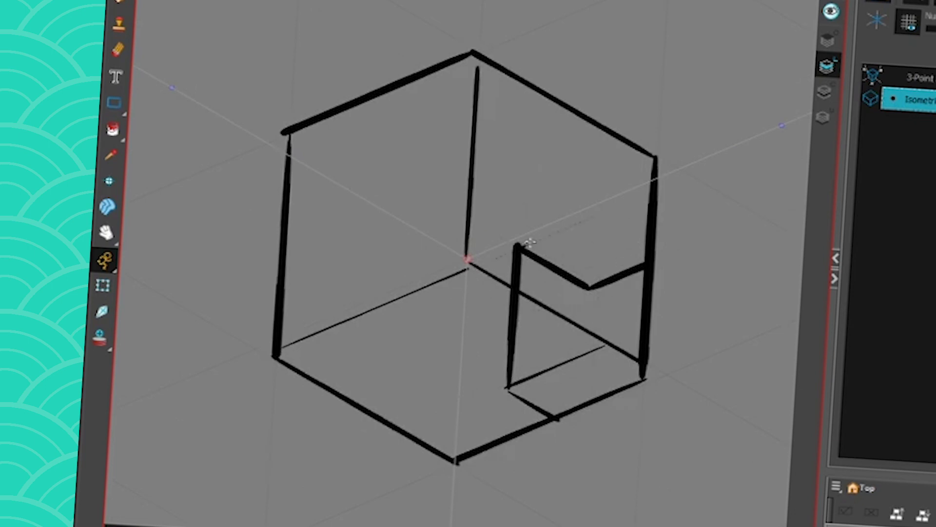
left_click_drag(520, 247, 650, 195)
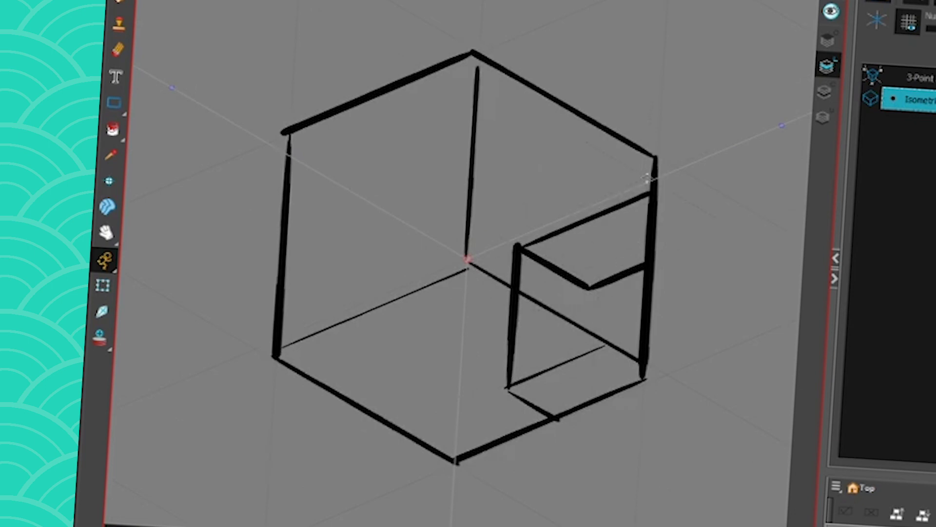
left_click_drag(509, 366, 579, 406)
left_click_drag(511, 366, 610, 326)
left_click_drag(613, 327, 652, 352)
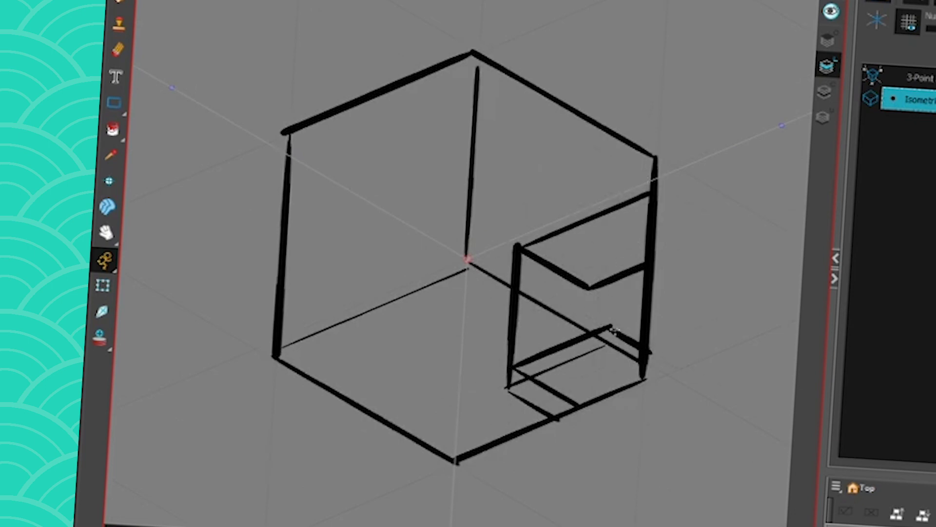
mouse_move(590, 289)
left_mouse_down()
mouse_move(582, 405)
mouse_move(610, 344)
left_mouse_up()
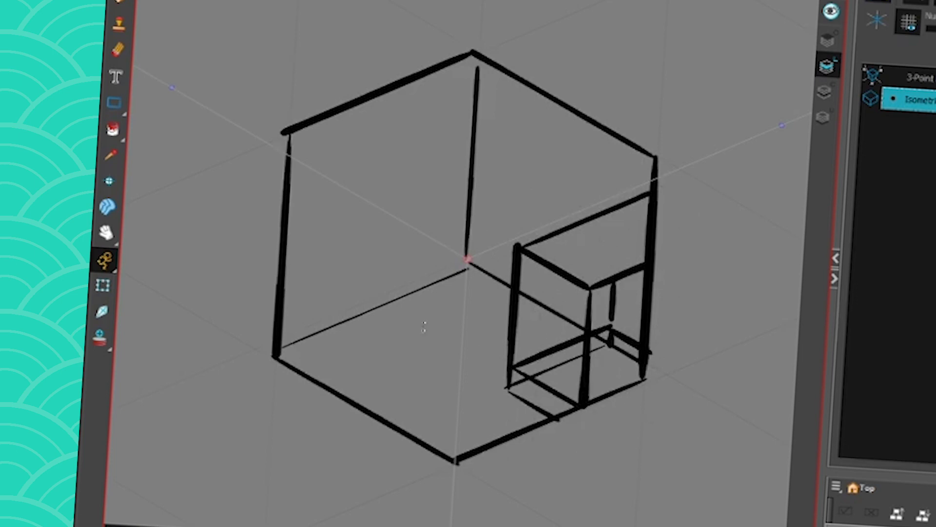
- Draw a door with a knob on the room's left wall and a low table with legs beside it
mouse_move(457, 155)
left_mouse_down()
mouse_move(451, 275)
mouse_move(400, 232)
mouse_move(394, 297)
left_mouse_up()
mouse_move(413, 238)
left_mouse_down()
mouse_move(415, 259)
mouse_move(414, 244)
left_mouse_up()
mouse_move(380, 309)
left_mouse_down()
mouse_move(414, 328)
mouse_move(413, 280)
left_mouse_up()
mouse_move(411, 282)
left_mouse_down()
mouse_move(373, 261)
mouse_move(372, 307)
mouse_move(323, 320)
left_mouse_up()
mouse_move(373, 263)
left_mouse_down()
mouse_move(287, 300)
mouse_move(325, 322)
left_mouse_up()
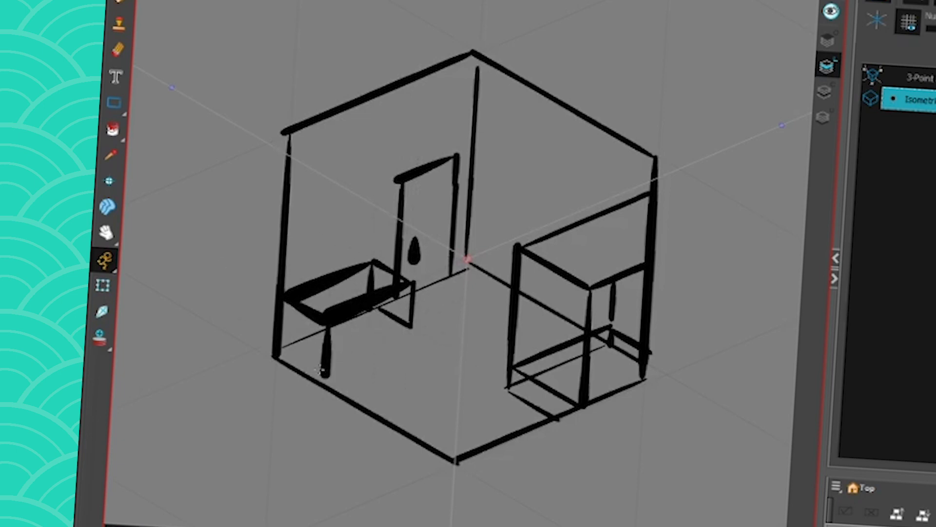
left_click_drag(407, 328, 320, 367)
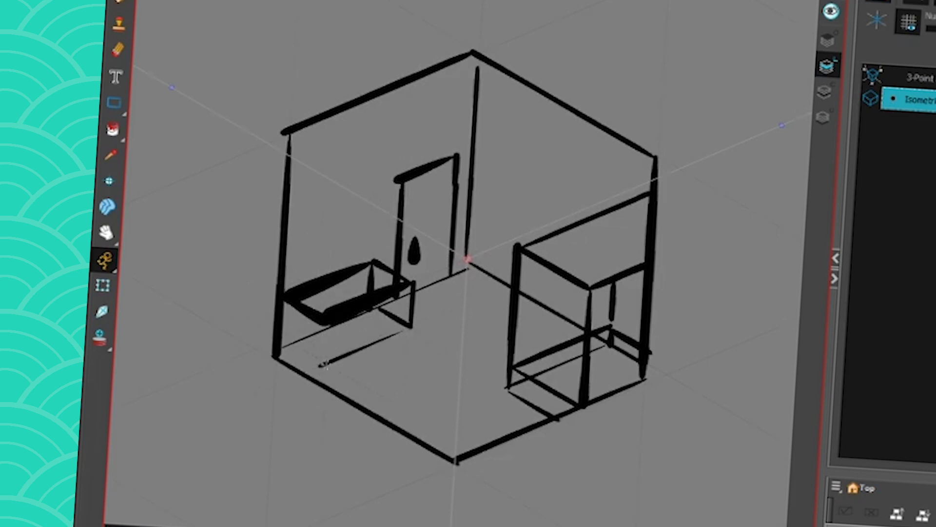
left_click_drag(327, 322, 326, 363)
left_click_drag(406, 285, 405, 334)
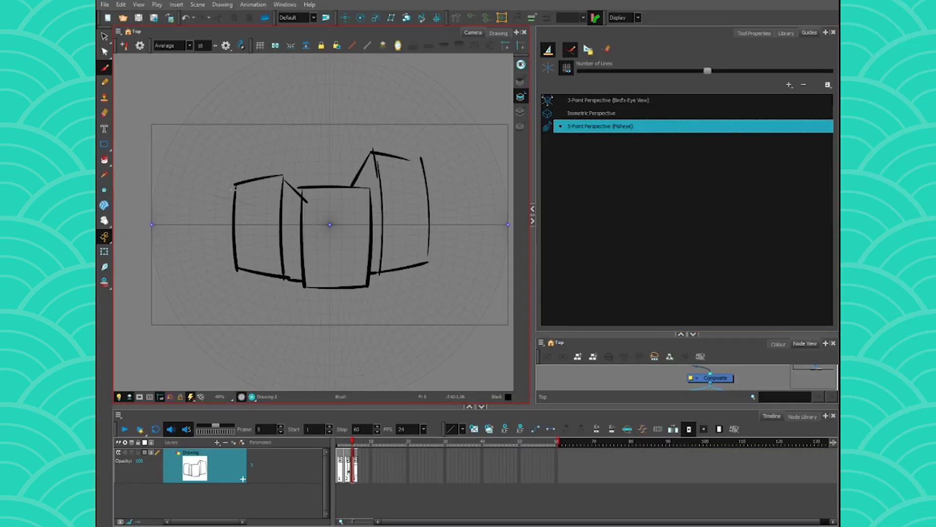
- Draw a taller building behind the left and middle blocks of the fisheye drawing on frame 5
left_click_drag(327, 118, 325, 178)
mouse_move(264, 129)
left_mouse_down()
mouse_move(251, 179)
mouse_move(327, 122)
left_mouse_up()
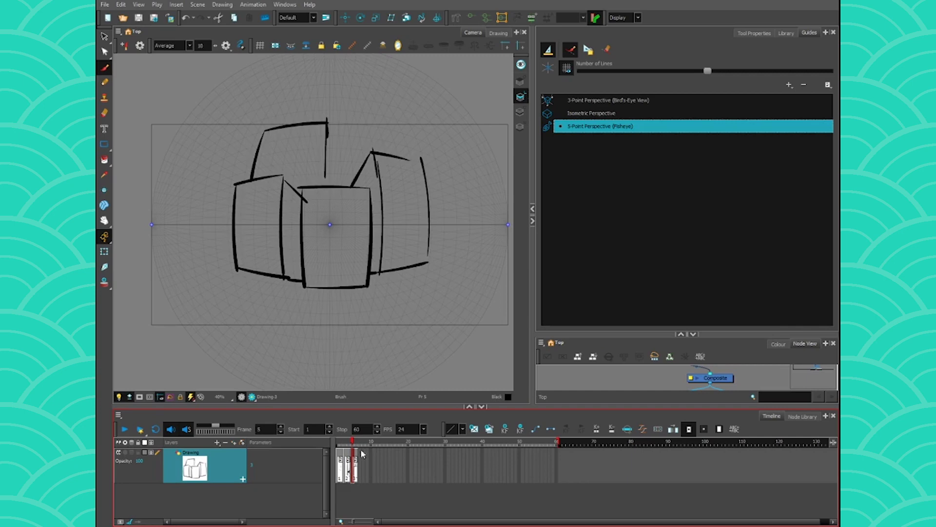
- Go to the empty frame 7 and add a 2-Point Perspective guide
left_click(360, 442)
left_click(789, 86)
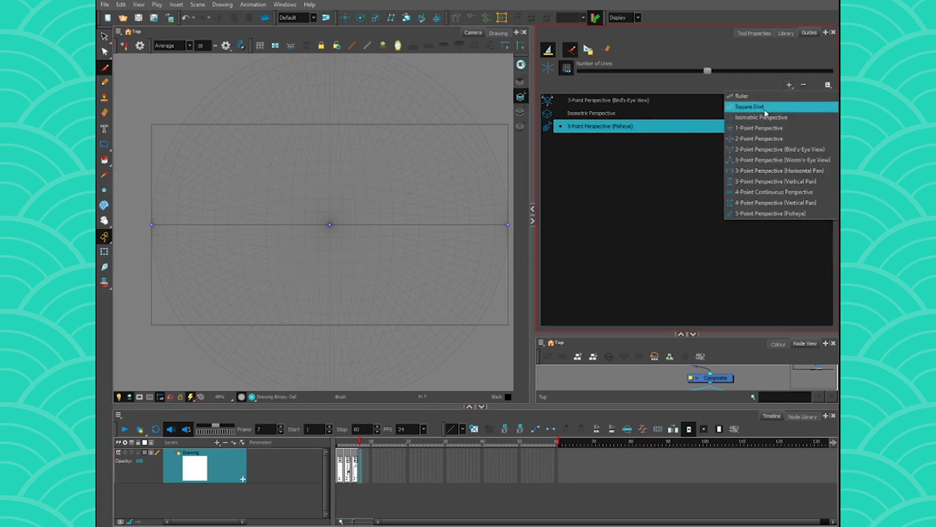
left_click(768, 128)
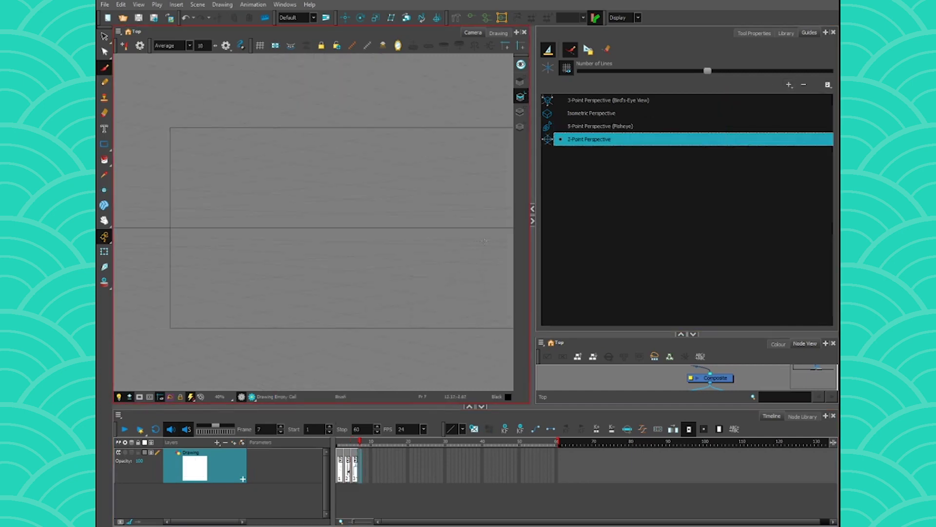
- Draw four long ground lines below the horizon, all receding toward the left vanishing point
left_click_drag(185, 271, 429, 300)
left_click_drag(191, 290, 429, 331)
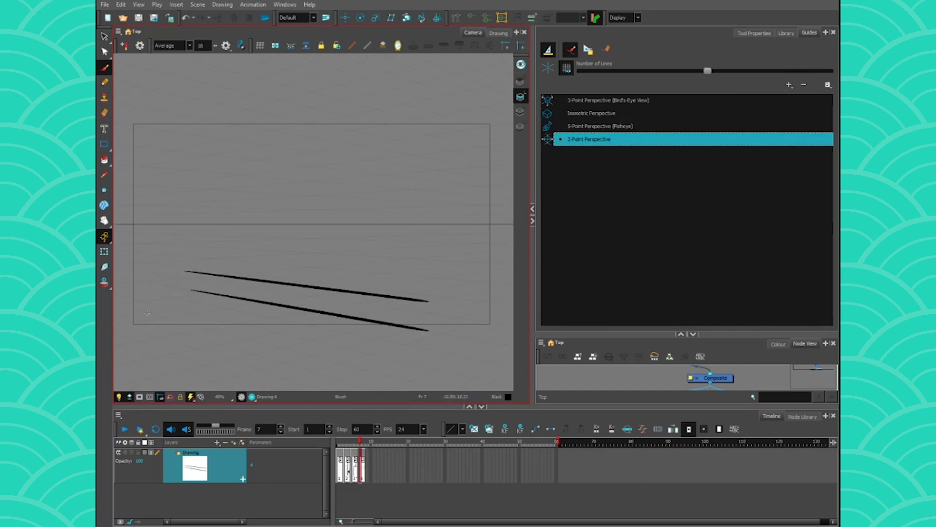
left_click_drag(145, 318, 363, 378)
left_click_drag(240, 255, 504, 274)
- Draw a box-shaped building standing on the ground lines and add a small door to its left face
mouse_move(408, 267)
left_mouse_down()
mouse_move(408, 183)
mouse_move(298, 173)
mouse_move(299, 288)
left_mouse_up()
mouse_move(298, 173)
left_mouse_down()
mouse_move(213, 182)
mouse_move(208, 278)
mouse_move(298, 285)
mouse_move(409, 272)
left_mouse_up()
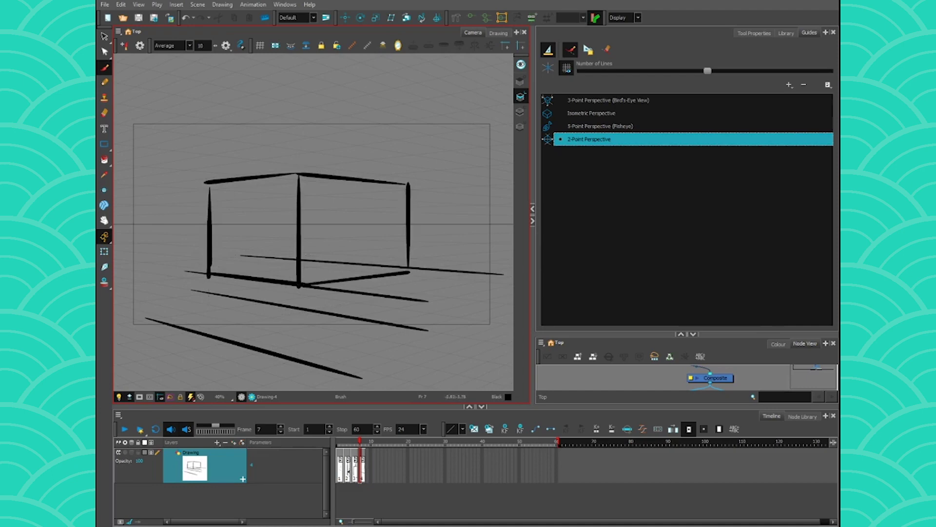
mouse_move(253, 276)
left_mouse_down()
mouse_move(252, 245)
mouse_move(237, 229)
mouse_move(237, 275)
left_mouse_up()
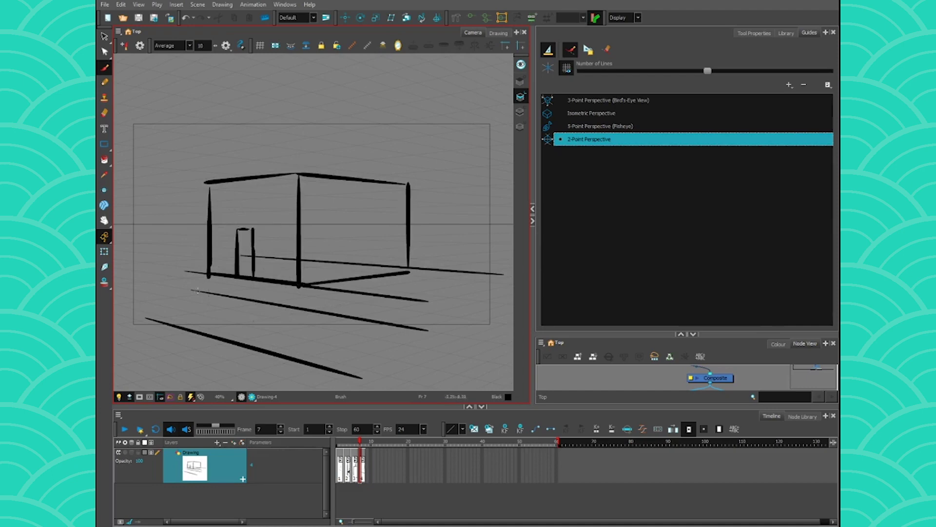
- Add two more receding ground lines and three crossing lines to form a tiled floor before the building
left_click_drag(133, 271, 426, 313)
left_click_drag(131, 294, 393, 349)
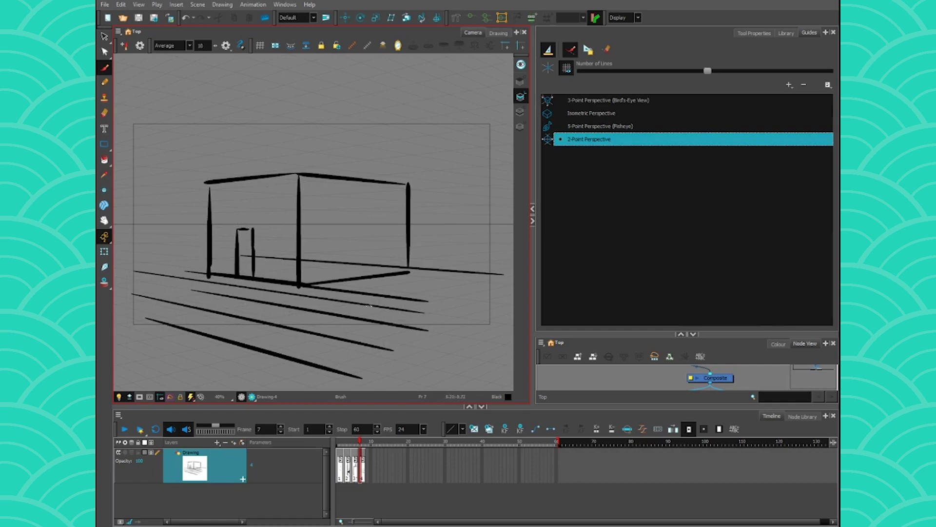
left_click_drag(369, 305, 199, 338)
left_click_drag(341, 290, 135, 319)
left_click_drag(270, 281, 115, 297)
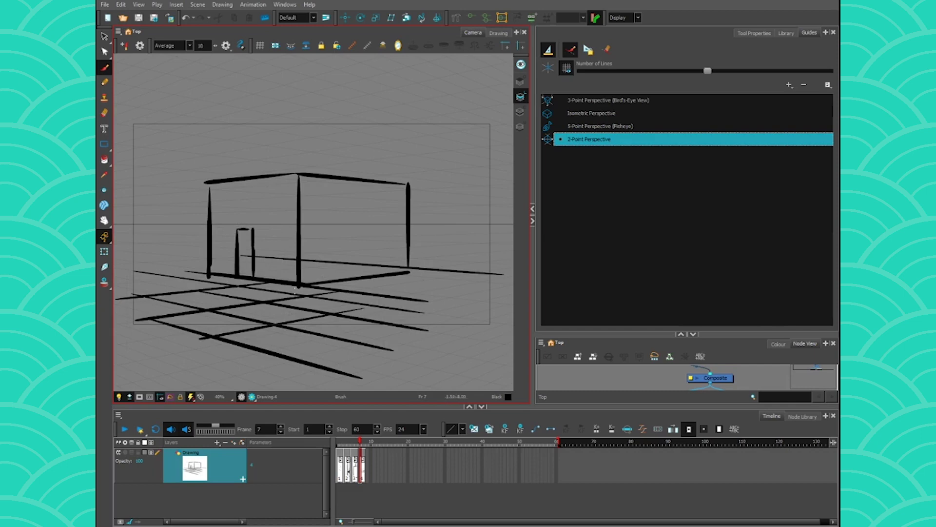
- Export the drawing as a PSD4 layout image at 100% scale with a maximum size of 4096 px
left_click(104, 4)
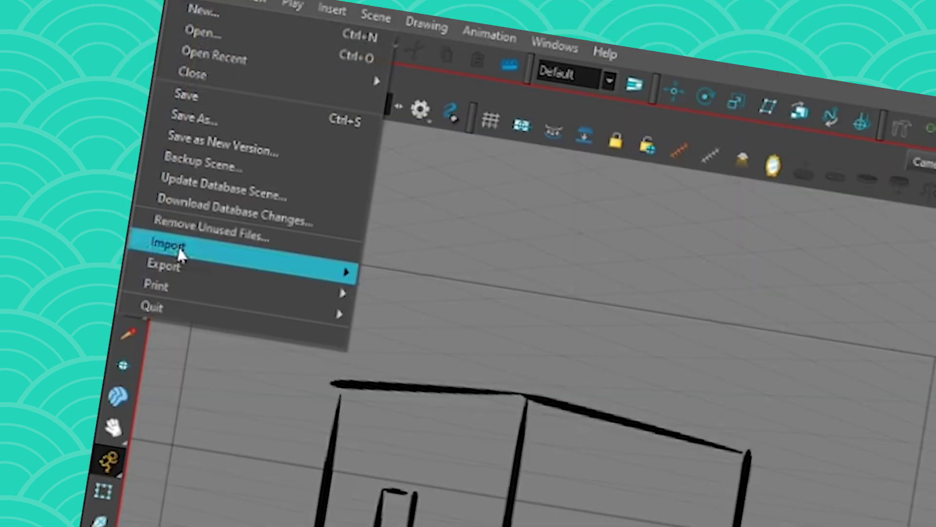
mouse_move(210, 271)
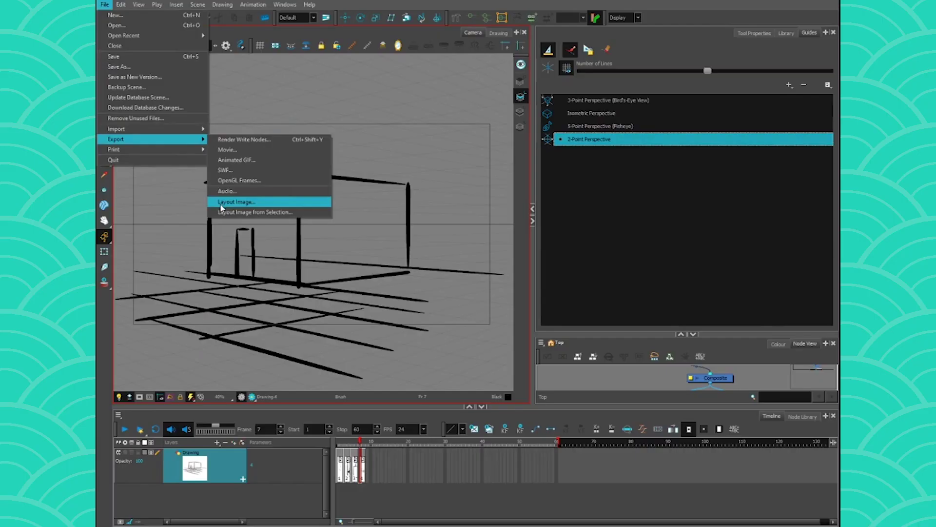
left_click(220, 206)
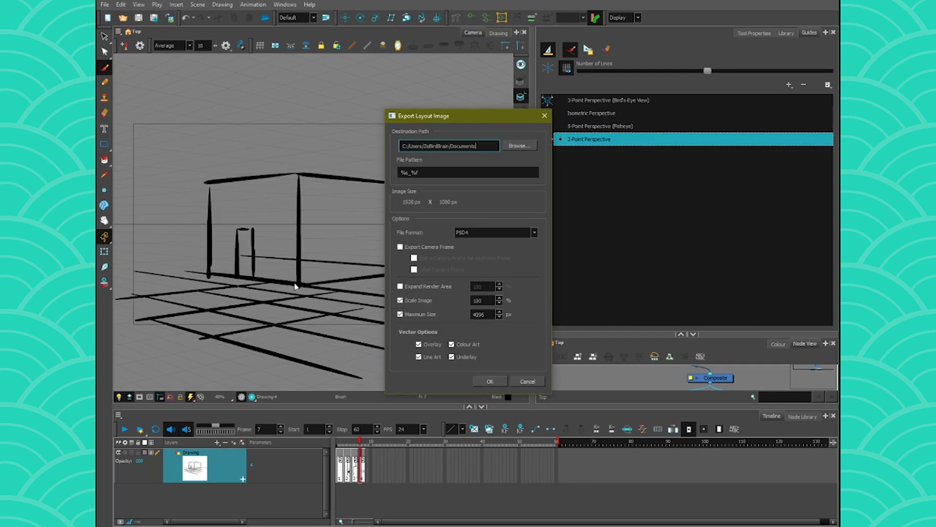
left_click(491, 381)
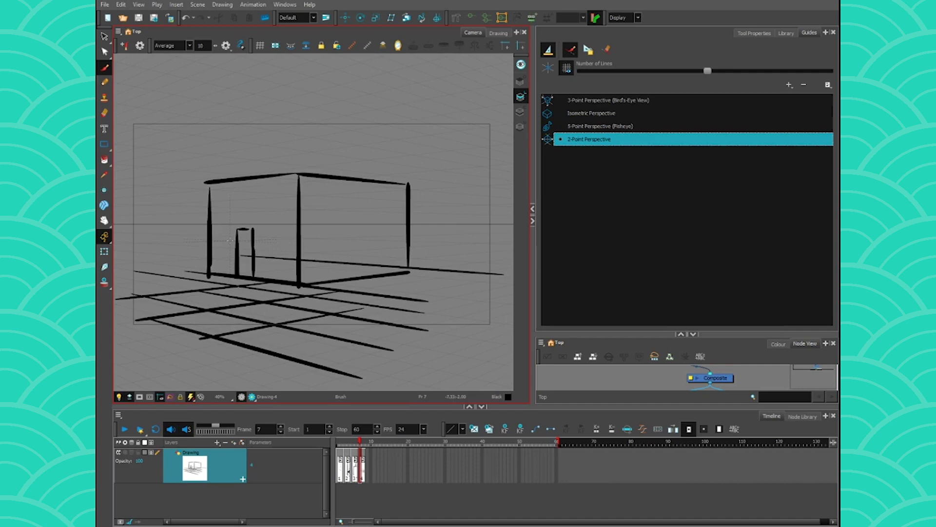
- Draw the vertical edges and receding top edges of a box in perspective
left_click_drag(296, 136, 297, 257)
mouse_move(213, 132)
left_mouse_down()
mouse_move(211, 259)
mouse_move(268, 130)
mouse_move(302, 126)
left_mouse_up()
left_click_drag(305, 105, 305, 180)
left_click_drag(298, 141, 399, 158)
left_click_drag(402, 163, 403, 246)
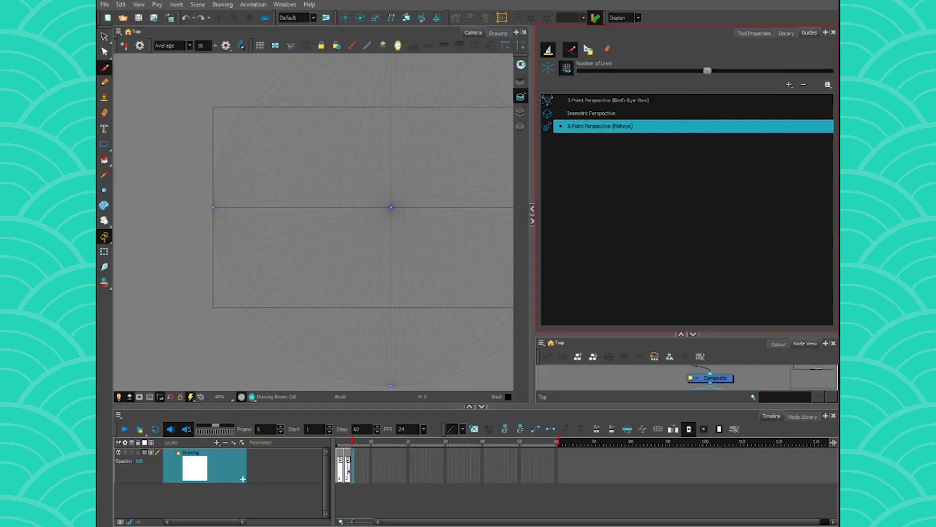
- Draw a curved rectangular building front around the centre of the fisheye guide on frame 5
left_click_drag(431, 170, 428, 269)
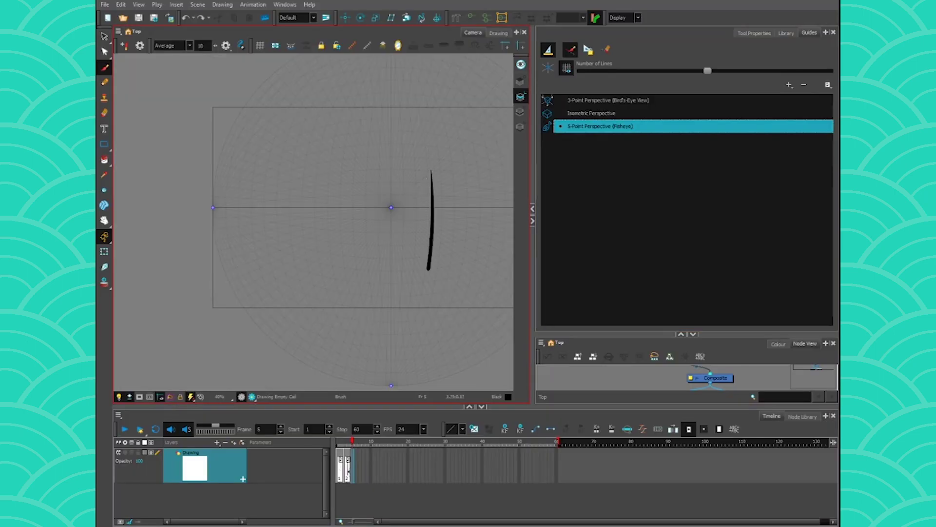
left_click_drag(359, 170, 431, 171)
mouse_move(362, 171)
left_mouse_down()
mouse_move(366, 270)
mouse_move(429, 268)
left_mouse_up()
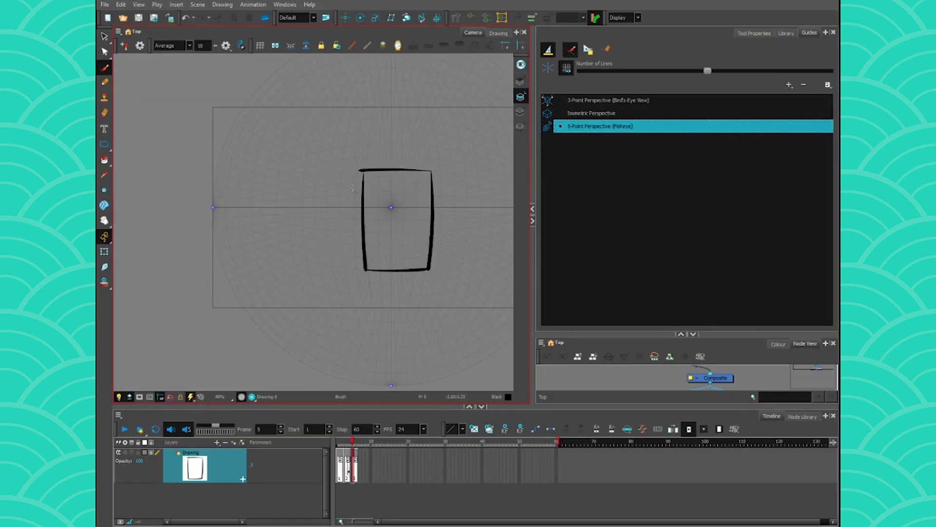
- Draw a second curved building face to the left of the central one along the fisheye grid
left_click_drag(345, 158, 345, 256)
left_click_drag(296, 168, 345, 158)
left_click_drag(296, 168, 312, 253)
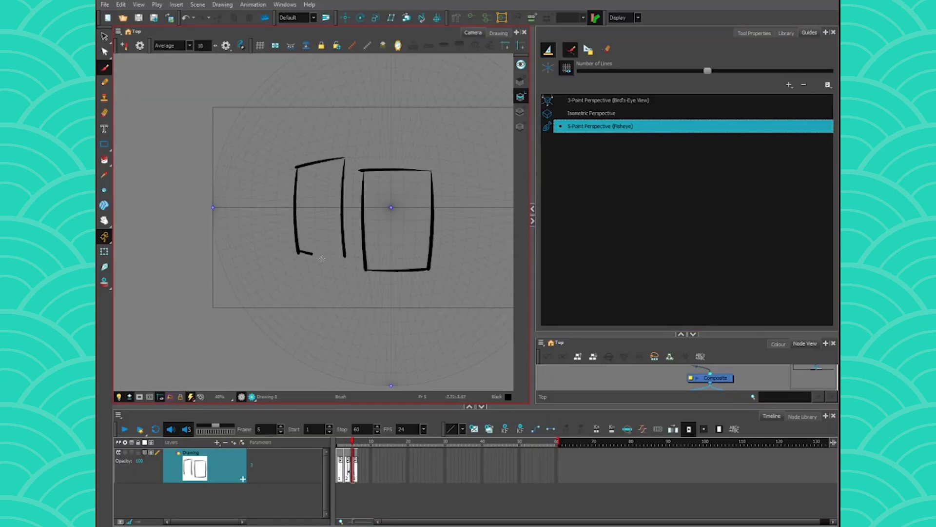